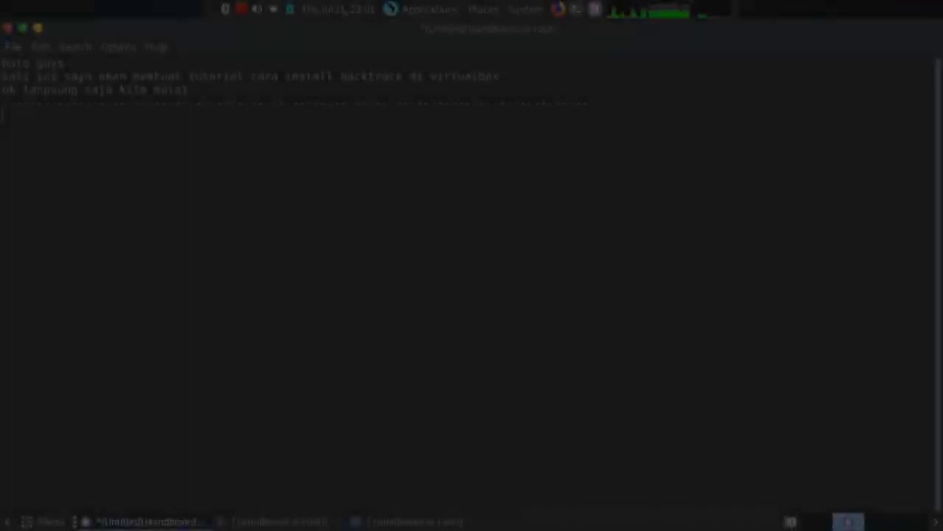
- Write the note line "pertama kita buka virtualboxnya dulu" beneath the dashed separator
type("ertama ")
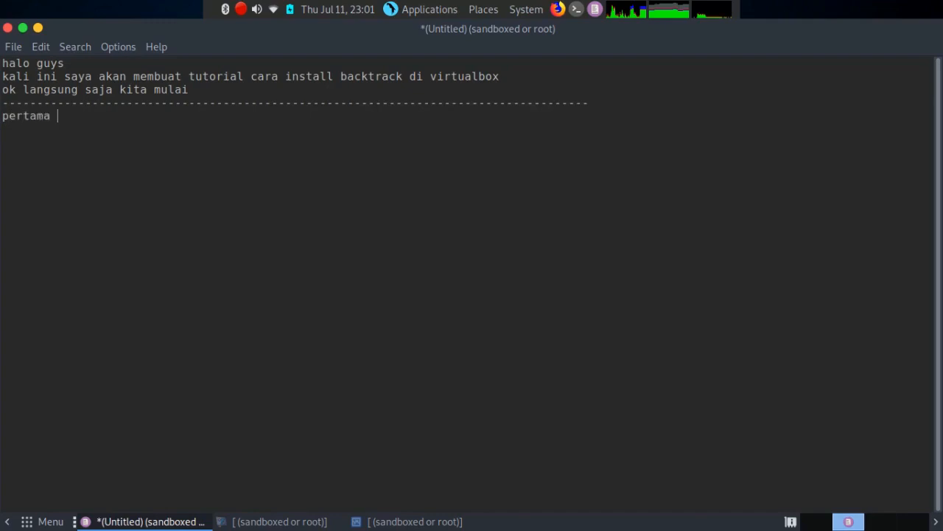
type("kita buka virtual")
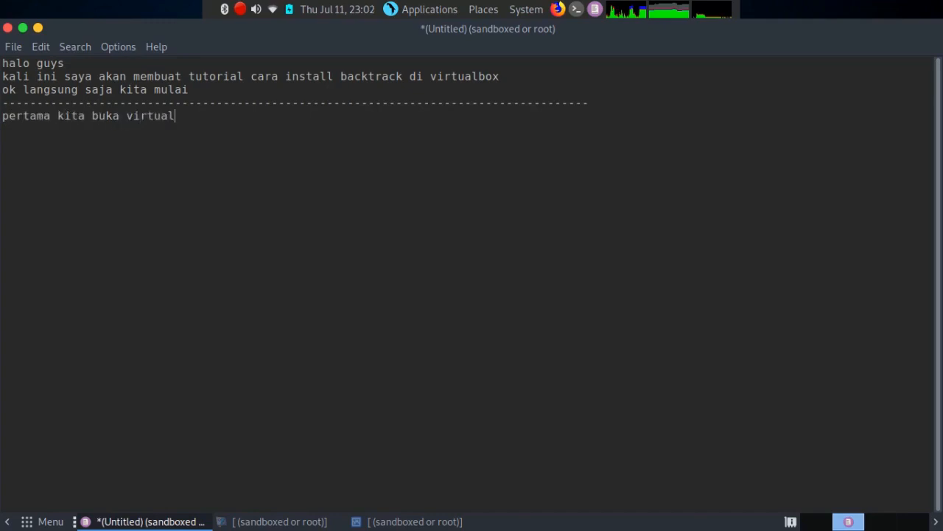
type("boxnya dulu")
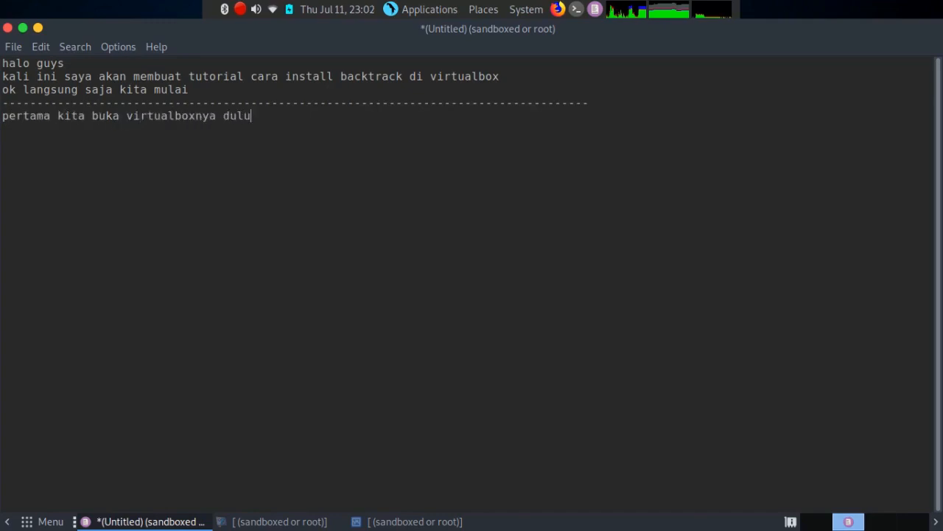
- Bring up VirtualBox Manager, shift its window lower and further right over the notes, and return to the text editor
left_click(383, 524)
left_click_drag(336, 125, 461, 153)
key("alt+Tab")
- Add the line "trus clik new" to the notes
type("trus ")
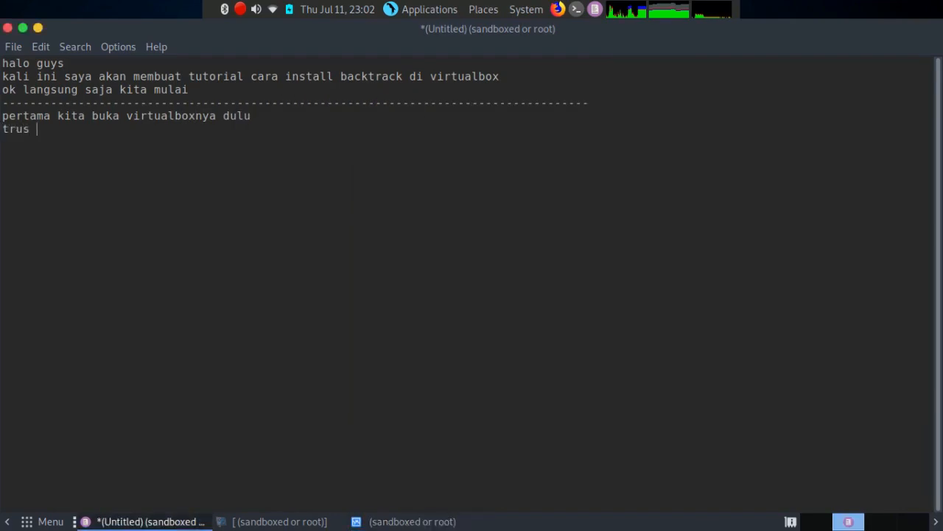
type("clie")
type("c new")
key("BackSpace")
key("BackSpace")
key("BackSpace")
key("BackSpace")
type("new")
- Switch to VirtualBox Manager and start creating a new virtual machine
left_click(390, 521)
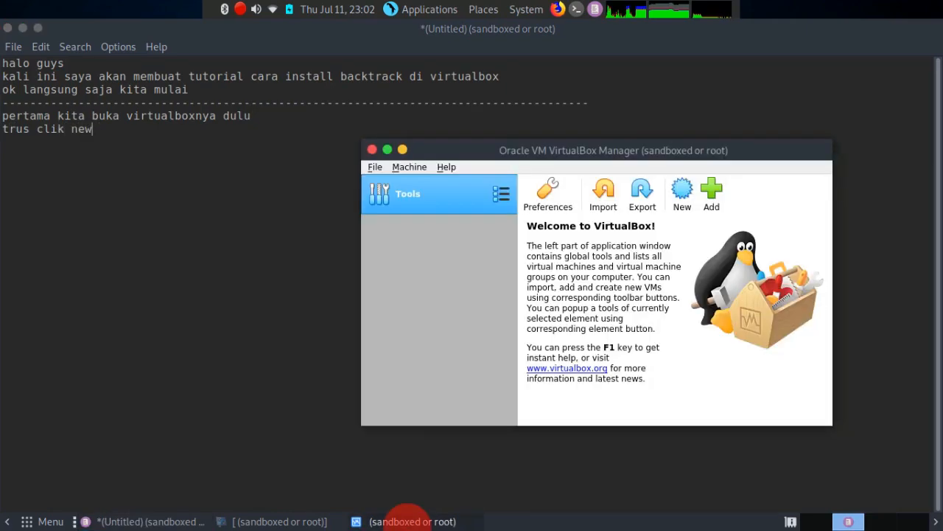
left_click(682, 191)
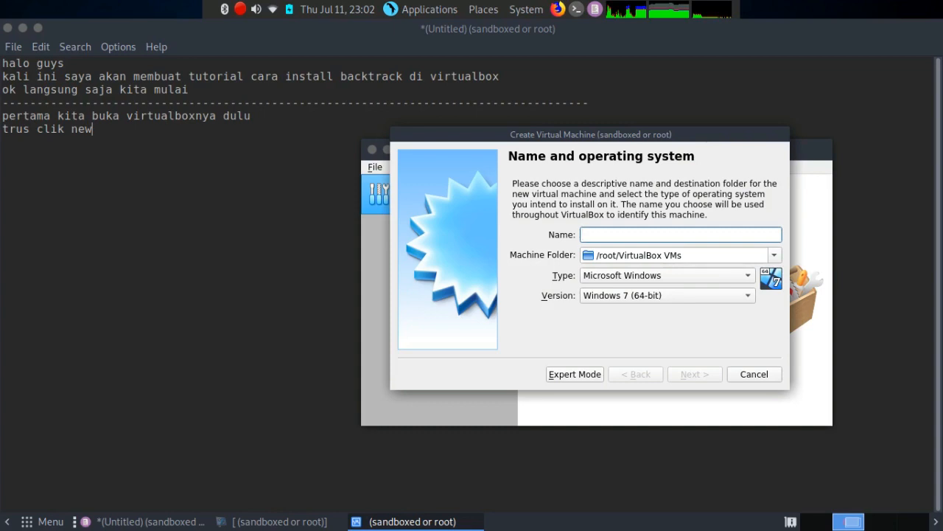
- Return to the text editor and begin a new note line with "beri nama bebas dan"
key("alt+Tab")
type("beri")
key("BackSpace")
key("BackSpace")
key("BackSpace")
key("BackSpace")
key("Return")
type("ber")
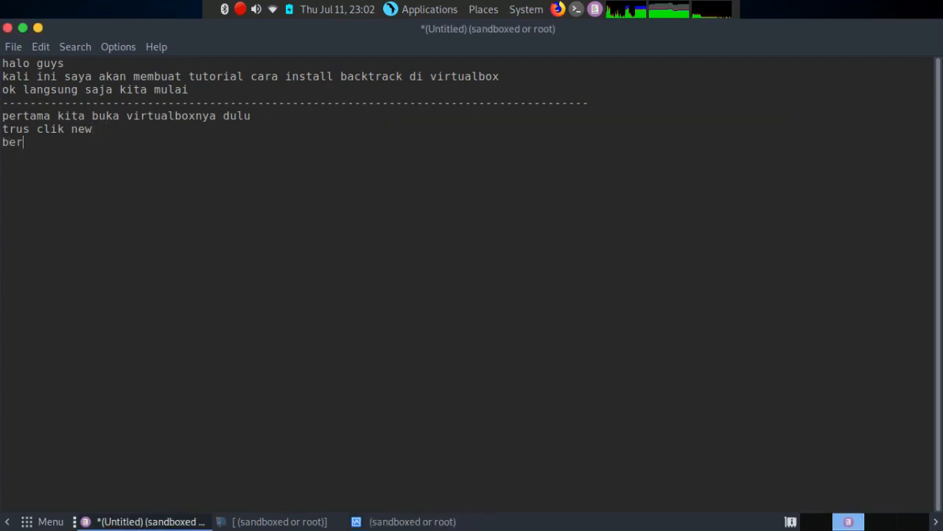
type("i nama beba")
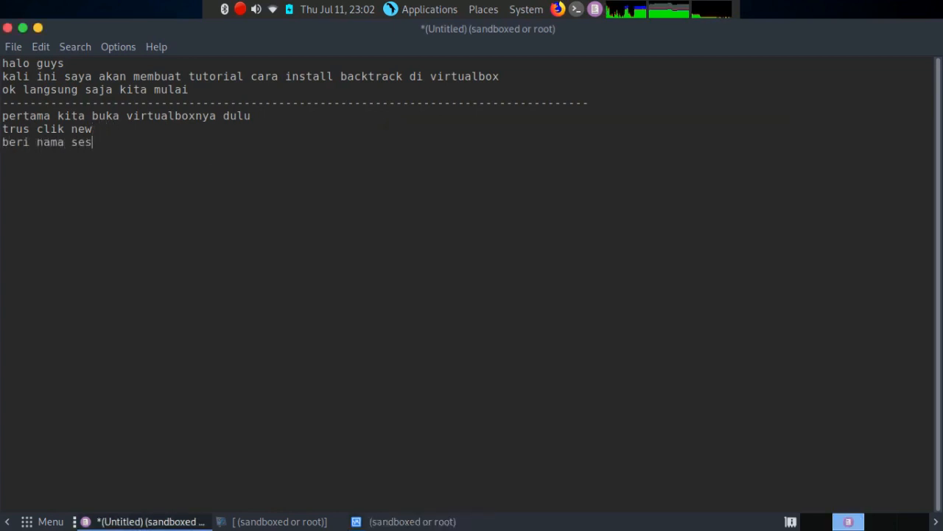
type("s")
key("BackSpace")
type("bebas dan")
key("BackSpace")
key("BackSpace")
key("BackSpace")
type("da")
key("BackSpace")
type("an jenisn")
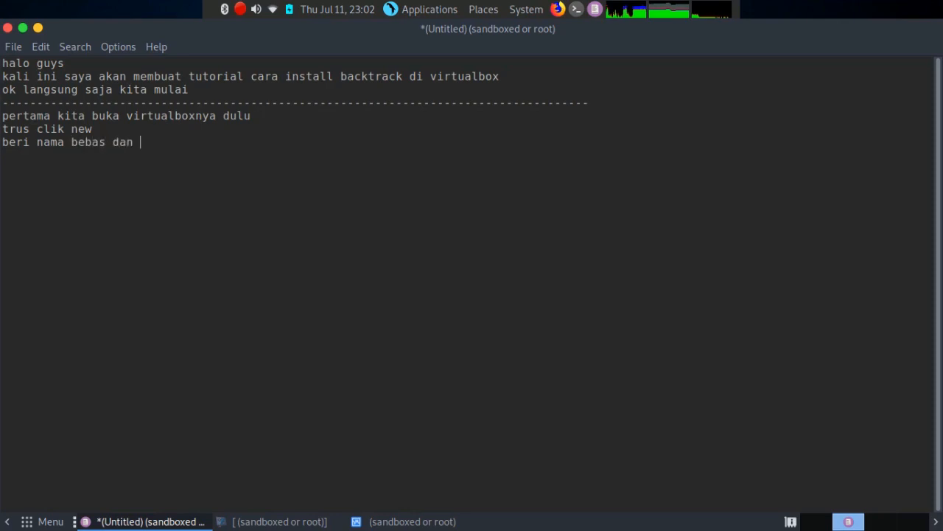
- Replace the "dan" ending of the last note line with "tapi jenisnya haru"
key("BackSpace")
key("BackSpace")
key("BackSpace")
key("BackSpace")
key("BackSpace")
key("BackSpace")
key("BackSpace")
key("BackSpace")
key("BackSpace")
key("BackSpace")
type("tapi jenisnya haru sama")
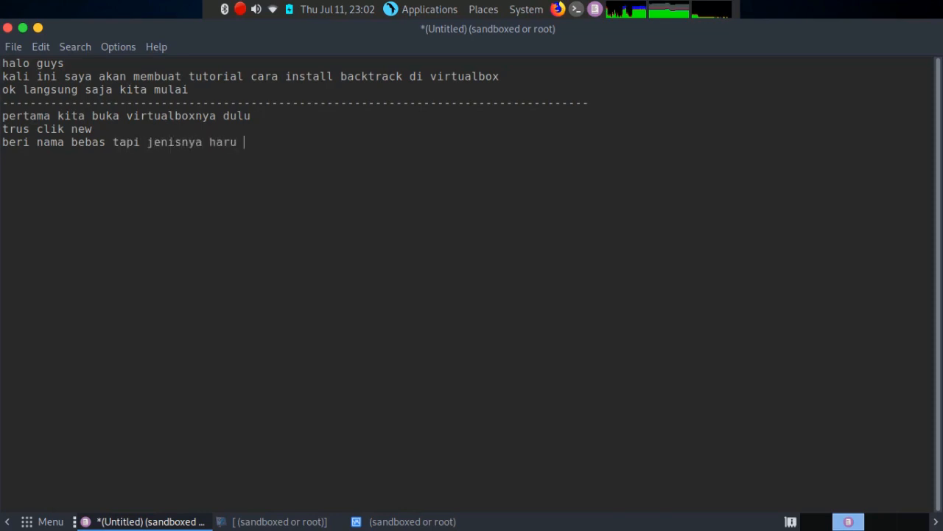
- Replace "haru" in the last note line with "jangan di rubah ok" and start a new line
key("BackSpace")
key("BackSpace")
key("BackSpace")
key("BackSpace")
key("BackSpace")
key("BackSpace")
key("BackSpace")
key("BackSpace")
key("BackSpace")
type("jangan di rubah ok")
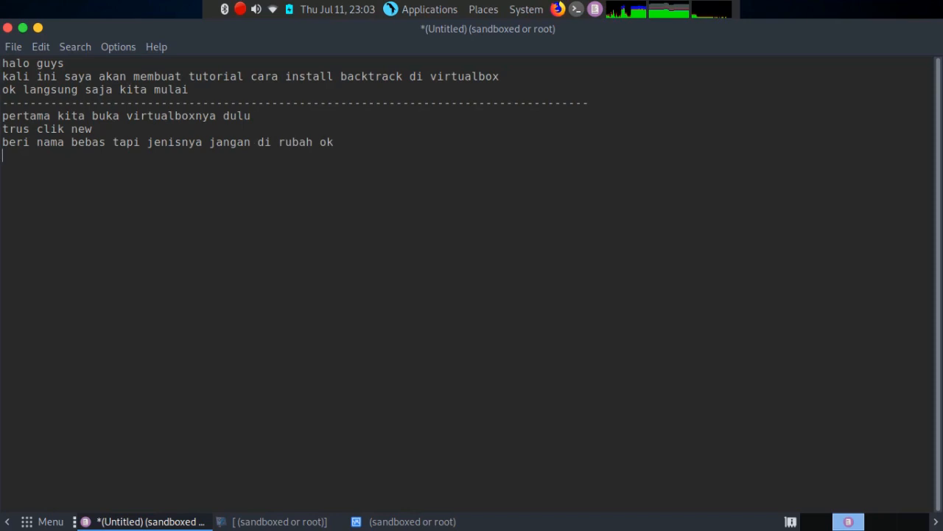
key("Return")
- In the VirtualBox wizard, name the machine "backtrack", set type Linux and version Other Linux (32-bit), and proceed to the memory size
key("alt+Tab")
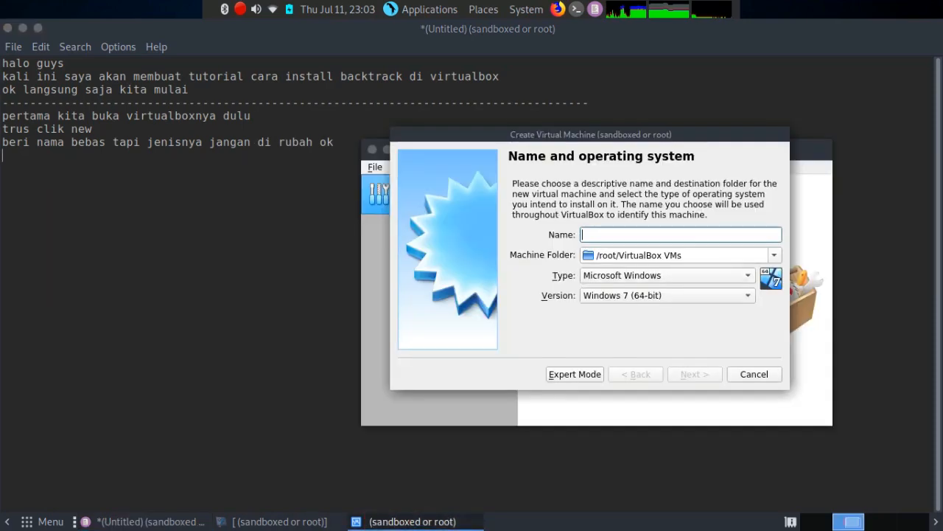
type("backtra")
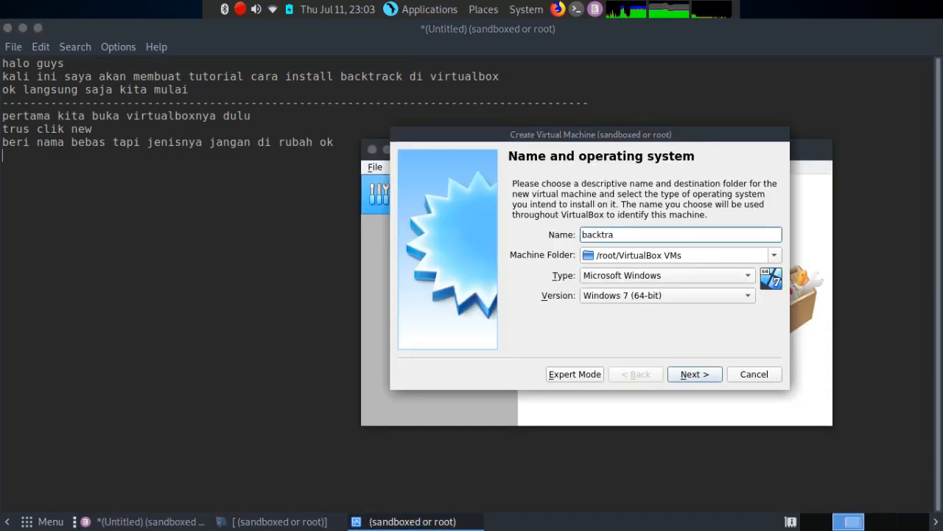
type("ck")
left_click(667, 275)
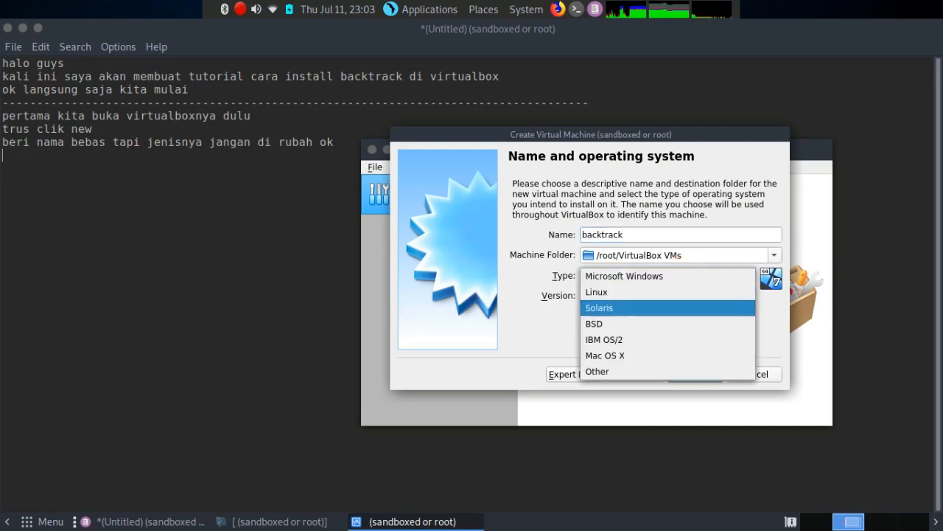
left_click(678, 289)
left_click(667, 295)
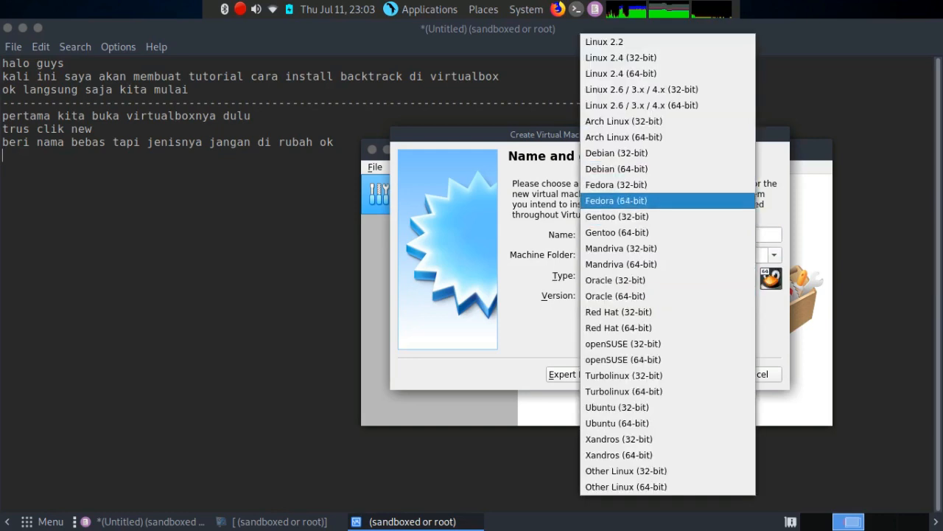
left_click(667, 471)
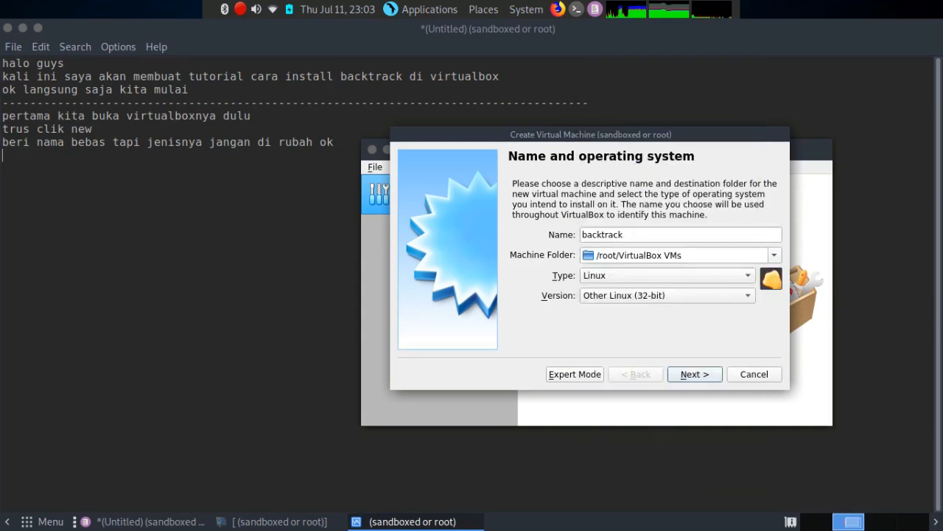
left_click(690, 374)
- Switch to the text editor and add the note line "memori ramnya kita kasih 1024MB ok"
left_click(259, 187)
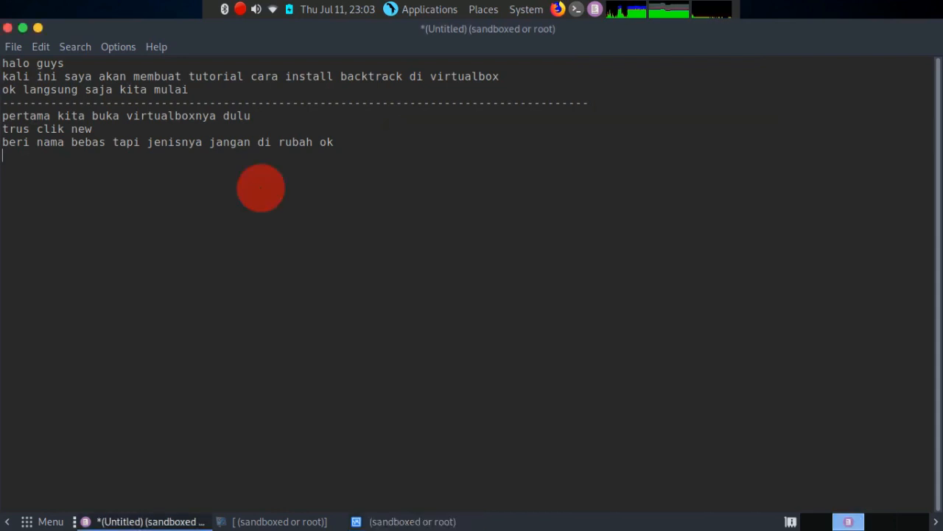
type("memori ramnya kita kasih")
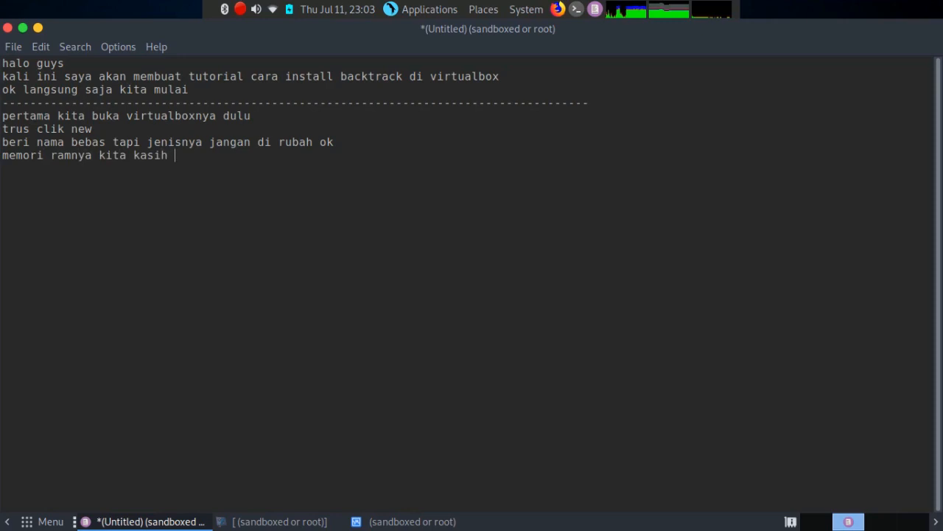
type(" 1024MB ok")
- Set the new virtual machine's memory size to 1024 MB in VirtualBox and proceed to the hard disk page
left_click(434, 526)
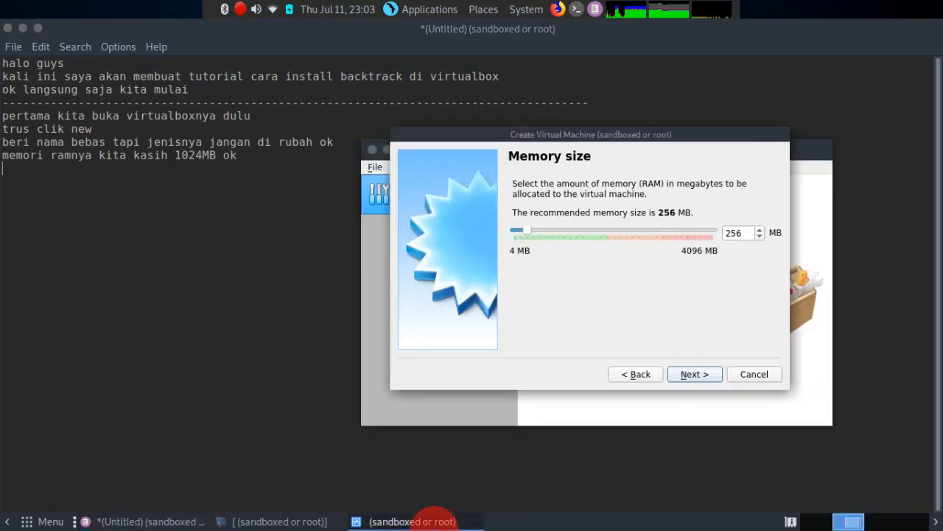
left_click(744, 234)
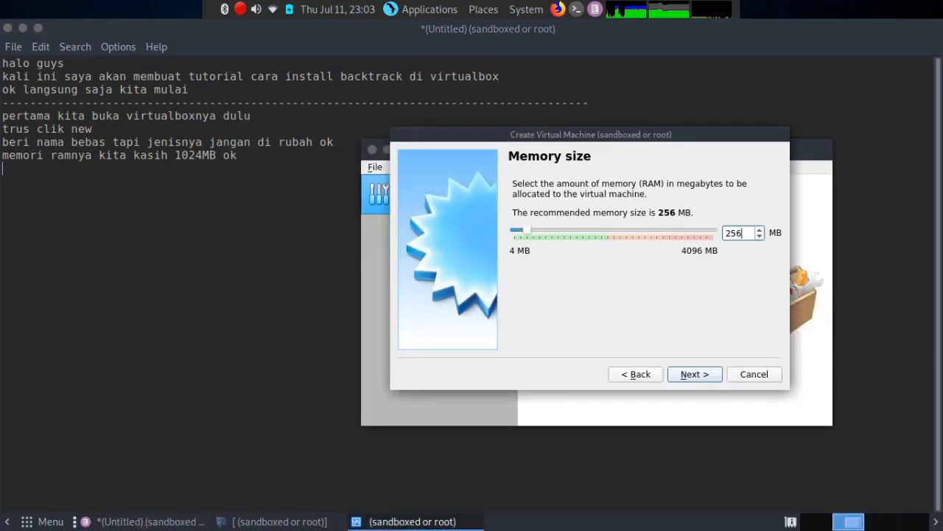
key("BackSpace")
key("BackSpace")
key("BackSpace")
type("1024")
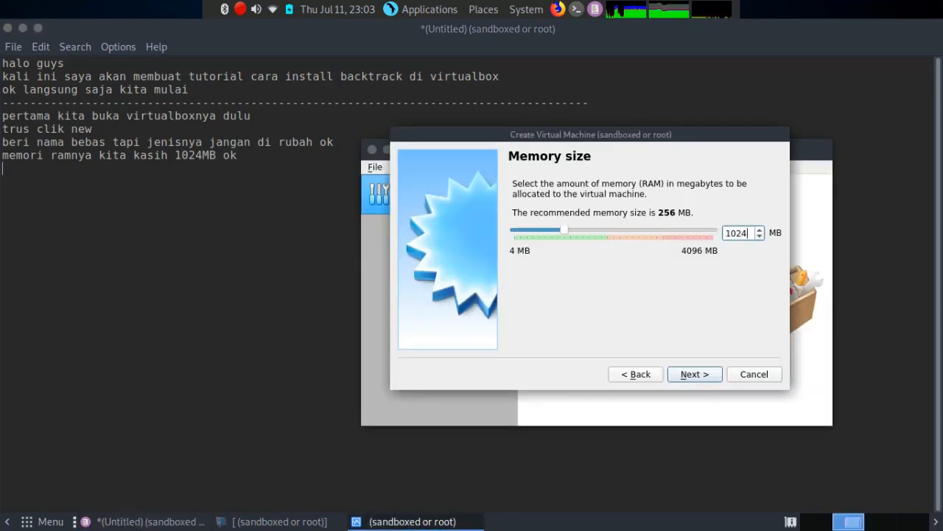
left_click(695, 374)
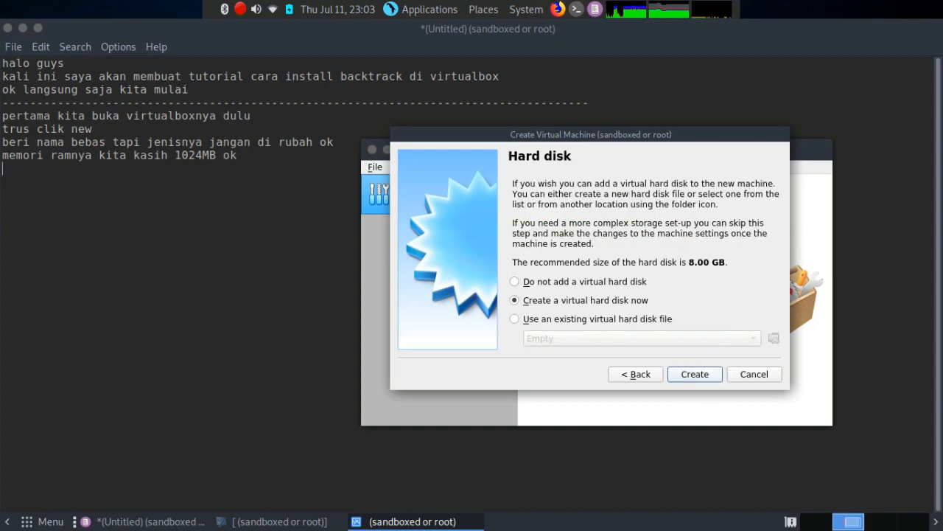
- Switch to the text editor and add the note line "pilih default nya trus creat"
left_click(222, 252)
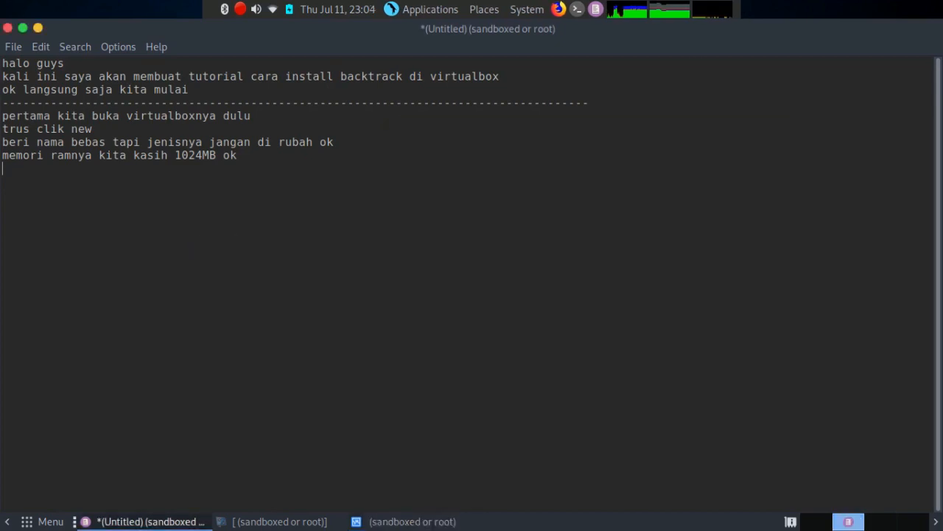
type("lan")
key("BackSpace")
key("BackSpace")
type("pilih")
type(" deva")
key("BackSpace")
key("BackSpace")
type("fault")
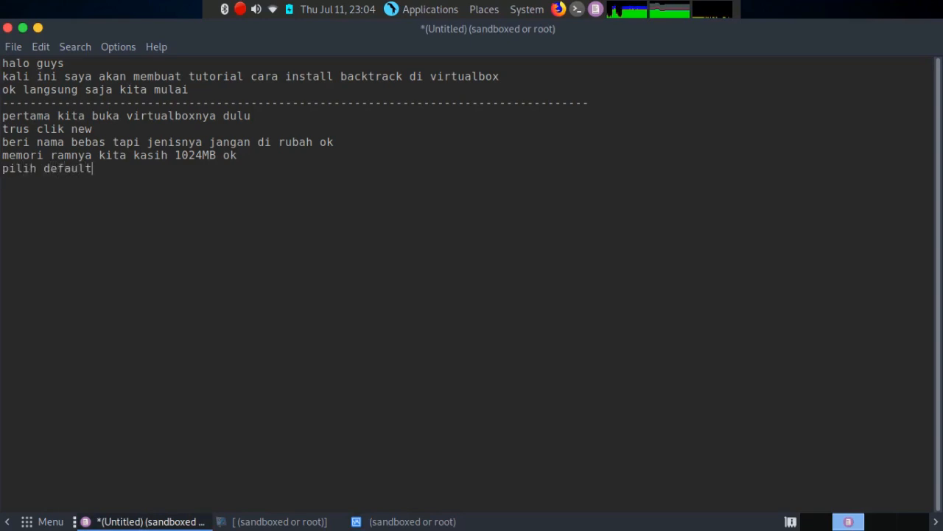
type(" nya trus creat")
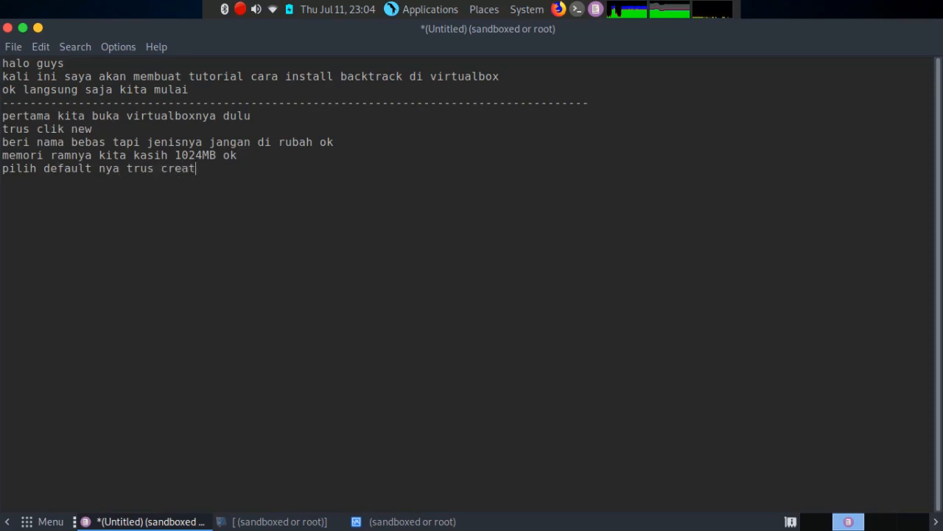
- Return to the VirtualBox wizard and accept creating a virtual hard disk now
left_click(413, 521)
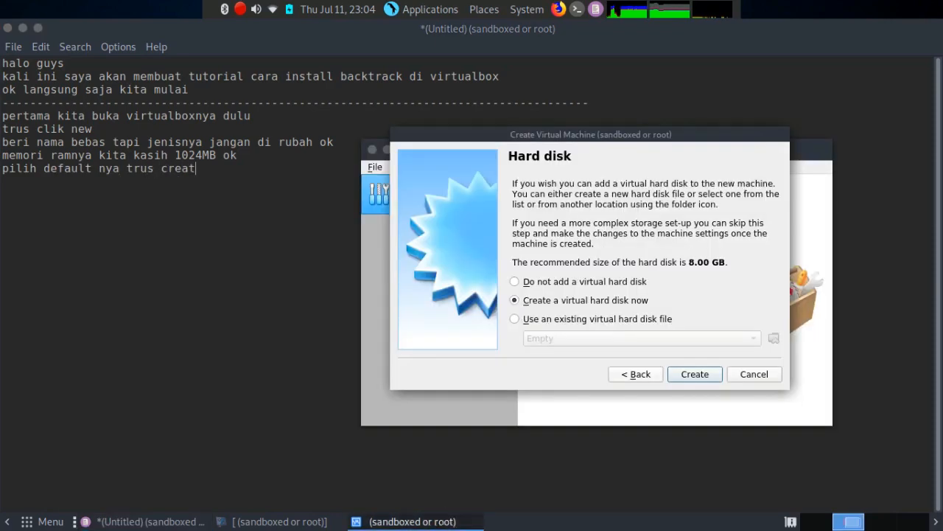
key("Return")
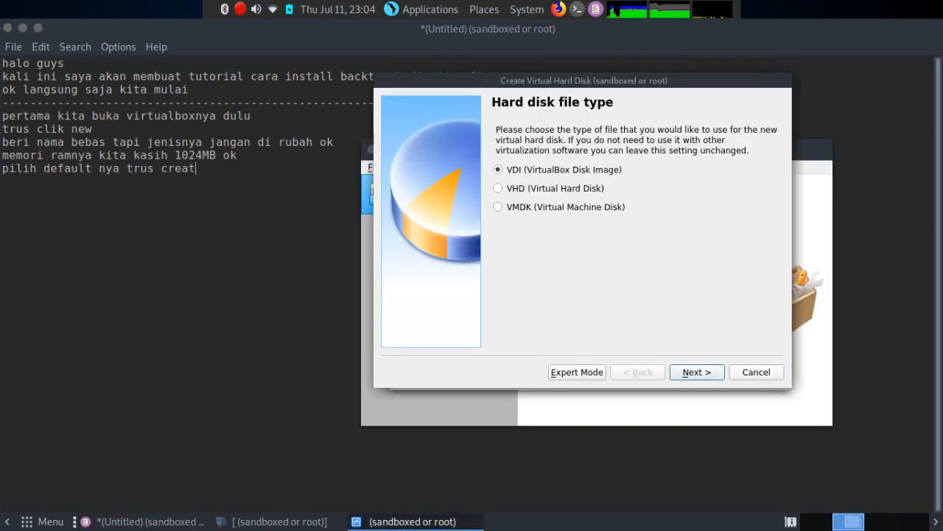
- Switch to the text editor and begin a new note line with "pilh yang"
key("alt+Tab")
type("pilih")
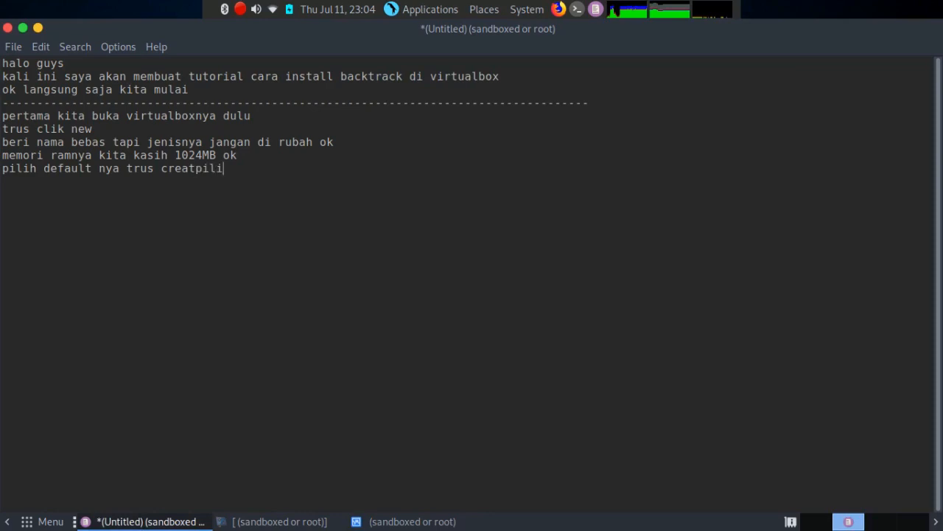
key("BackSpace")
key("BackSpace")
key("BackSpace")
key("BackSpace")
key("BackSpace")
type("pilh yang")
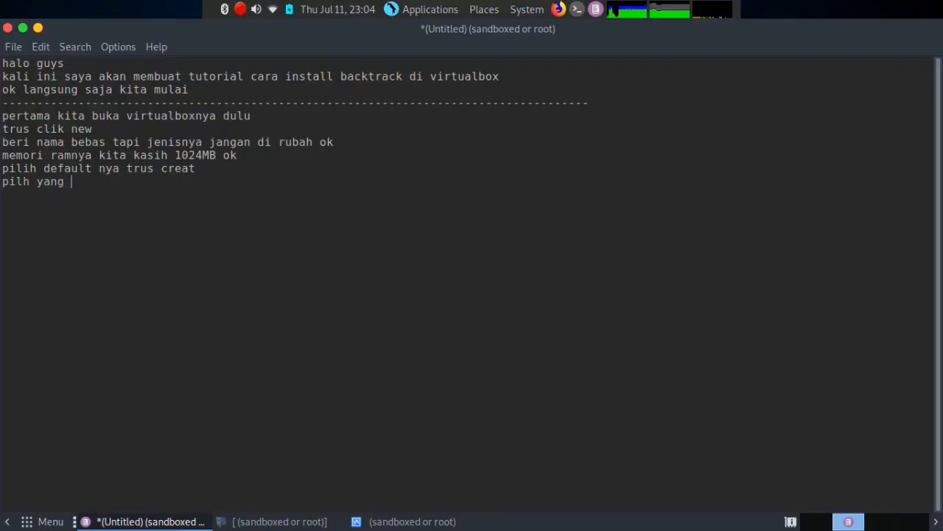
- Select VDI (VirtualBox Disk Image) as the disk file type in VirtualBox and complete the note line with "disk image"
left_click(412, 523)
left_click(580, 169)
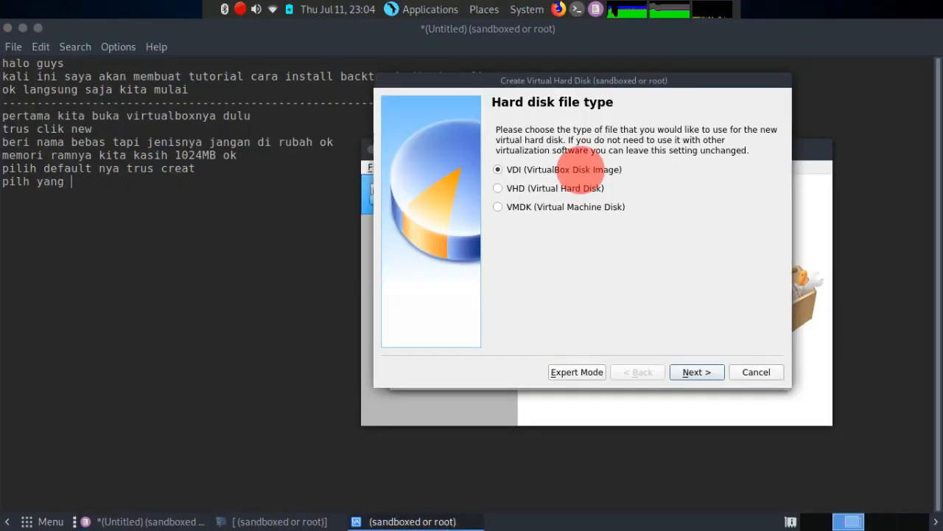
left_click(133, 217)
type("vdi")
key("BackSpace")
key("BackSpace")
key("BackSpace")
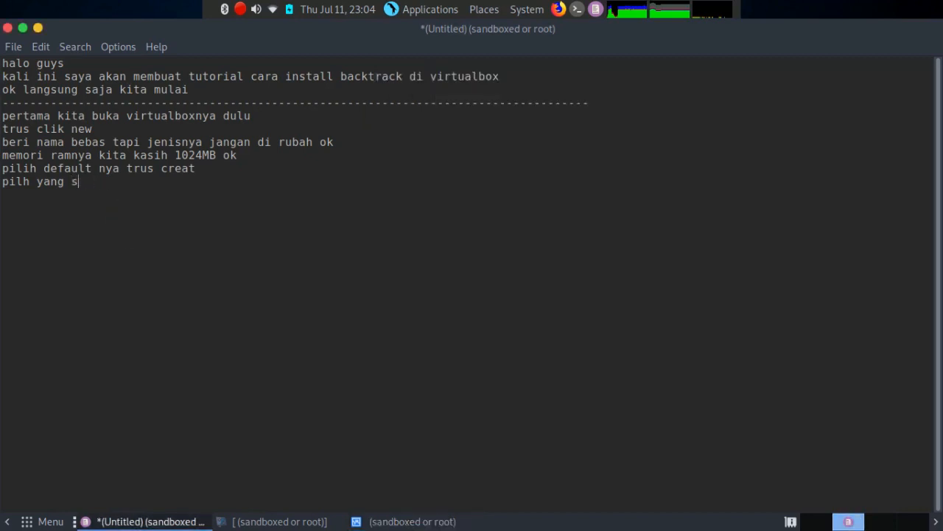
type("disk image")
- Return to the virtual hard disk wizard and proceed with the VDI file type to the storage options
left_click(413, 521)
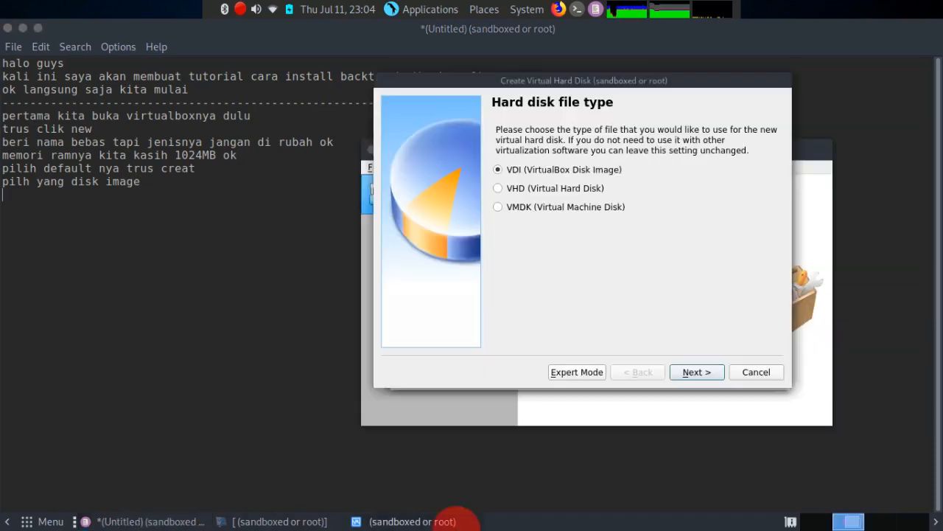
left_click(696, 371)
- Add the note line "dynamical" in the text editor and return to the virtual hard disk wizard
left_click(157, 223)
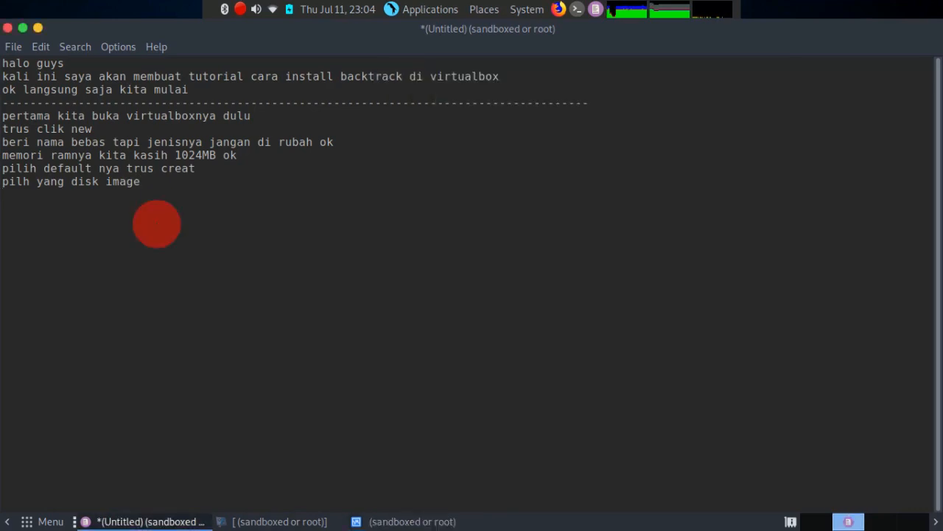
type("dynamical")
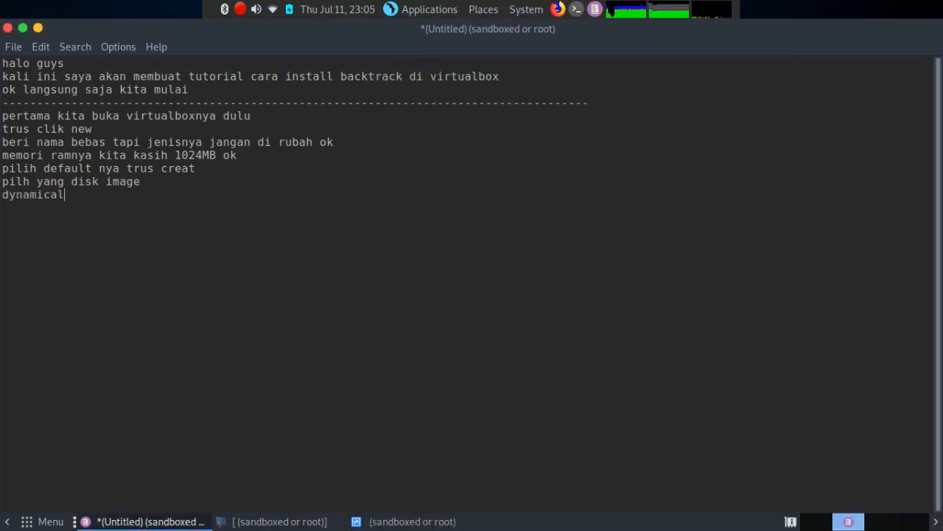
left_click(413, 521)
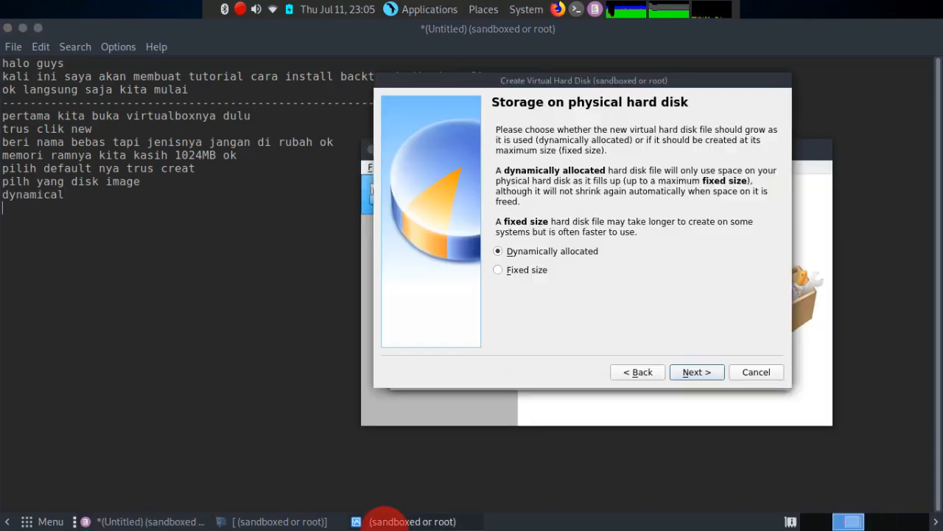
- Continue with dynamically allocated storage and set the virtual hard disk size to 16.31 GB
left_click(696, 372)
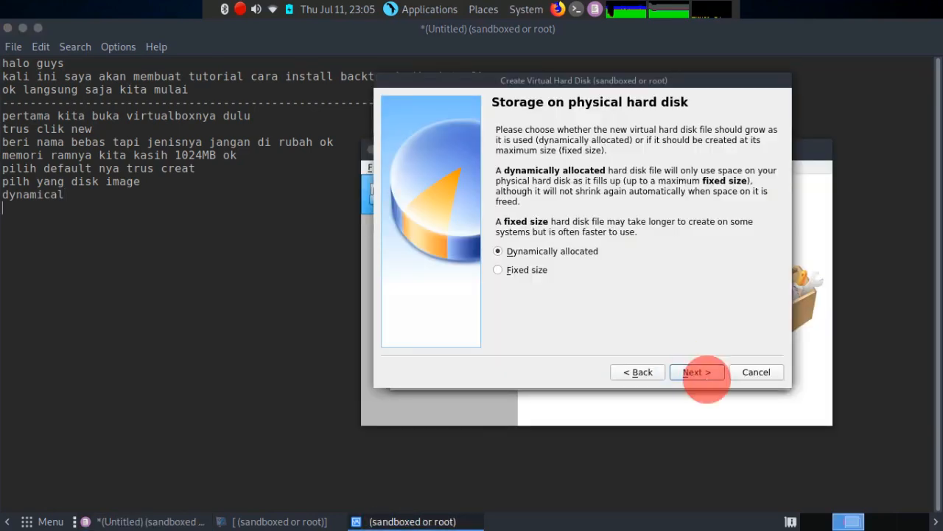
left_click(767, 230)
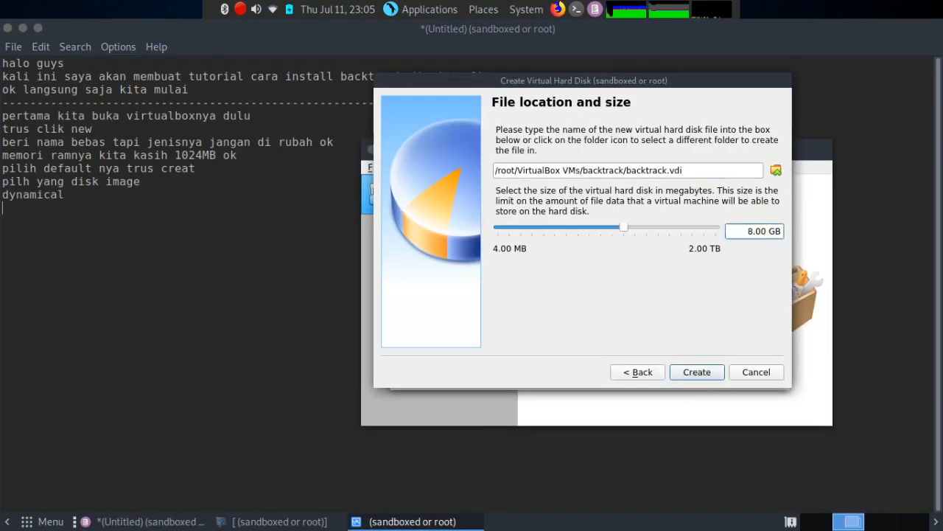
key("BackSpace")
key("BackSpace")
type("16.03")
key("BackSpace")
key("BackSpace")
type("31")
- Switch to the text editor, add the note line "16.31 gb" and begin the following line with "jangan lupa"
left_click(102, 199)
left_click(67, 211)
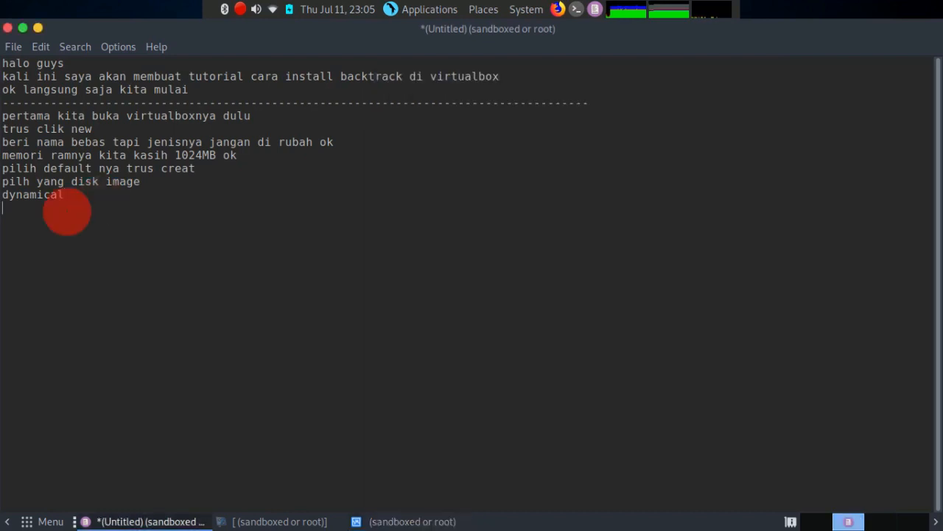
type("16,")
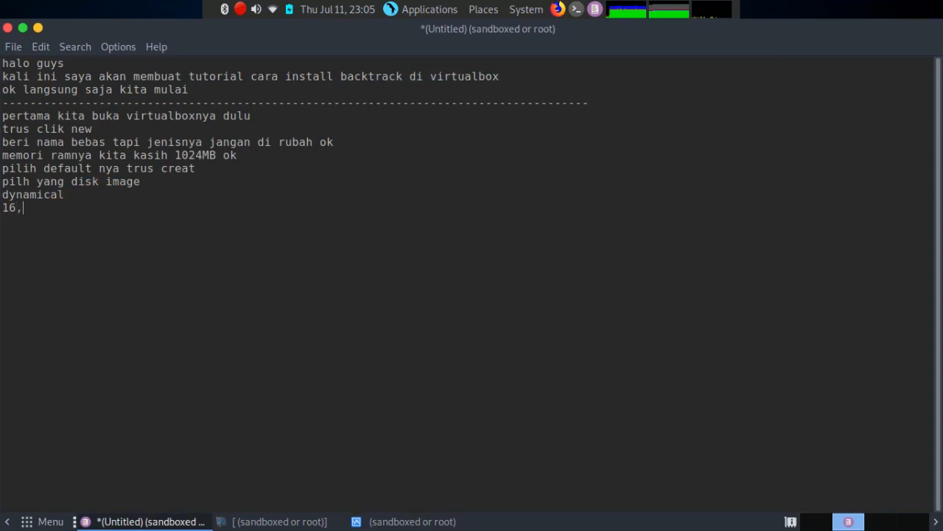
key("BackSpace")
type(".31 gbjangan lupa")
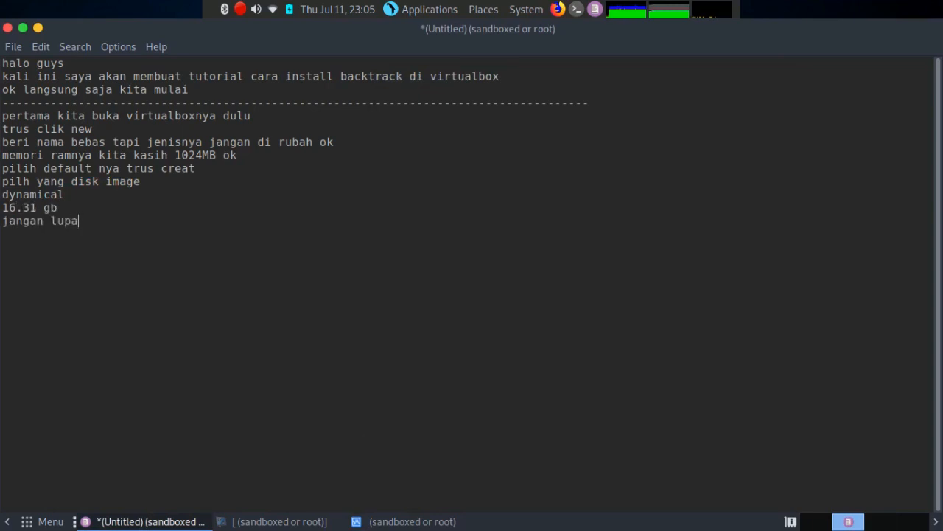
- Complete the reminder with "yang RAM sama penyimpanan nya itu sesuai kebutuhan kamu ya ^_^" and prefix the 16.31 gb line with "penyimpana hardisk"
type(" yang RAM sama ")
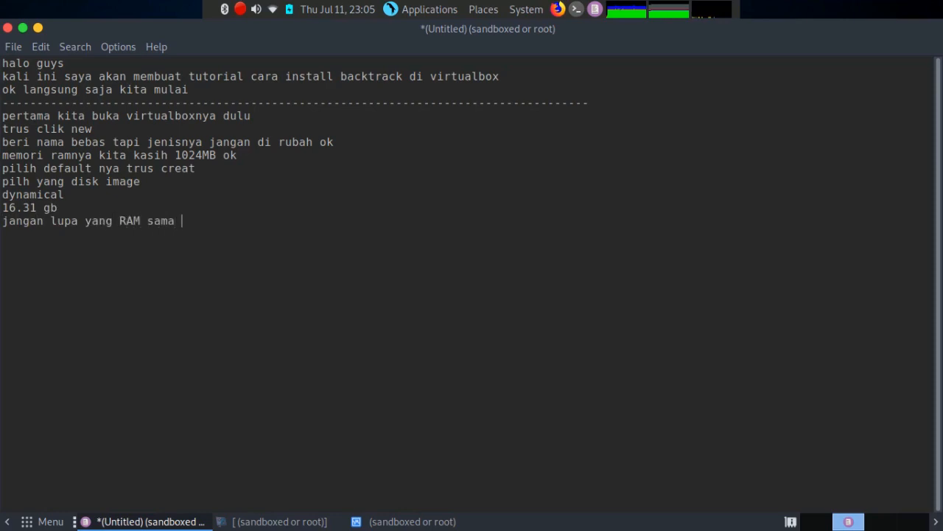
type("penyimpanan nya ")
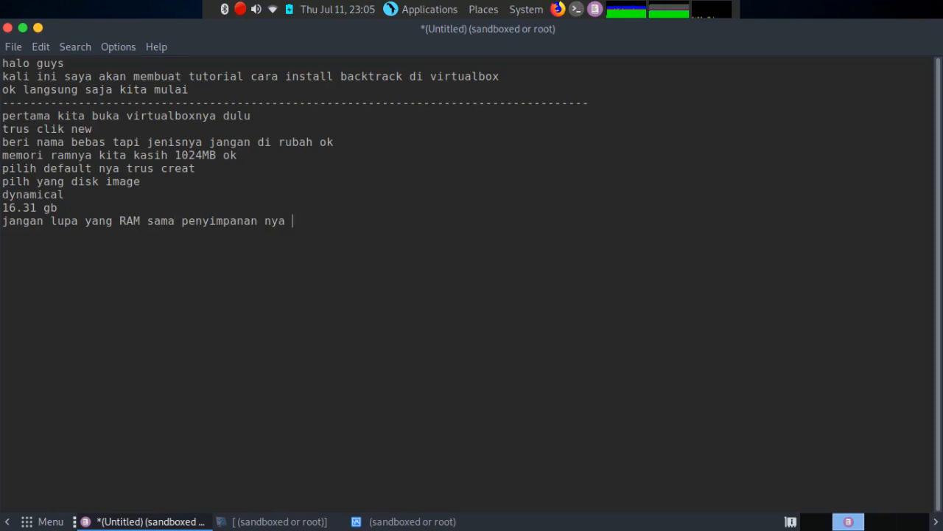
type("itu sesuai kebutuhan ")
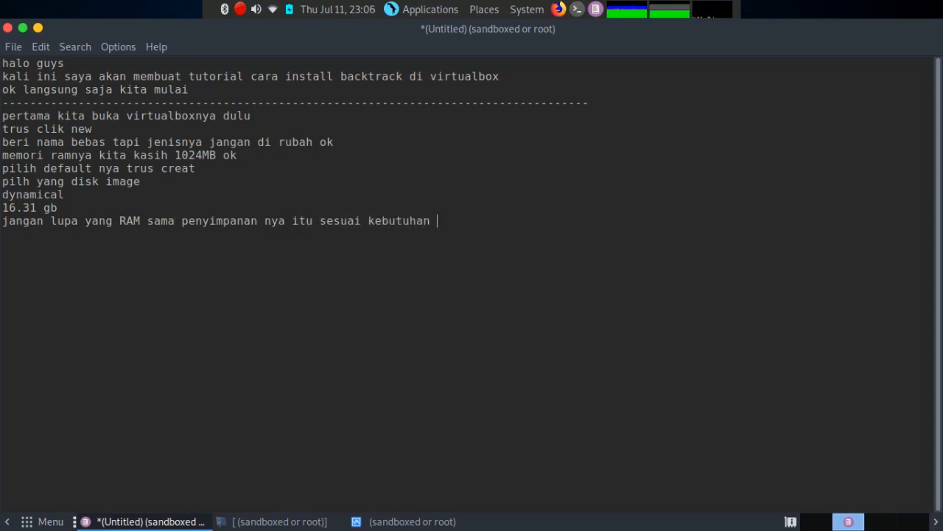
type("kamu ya ^_^penyimpana ")
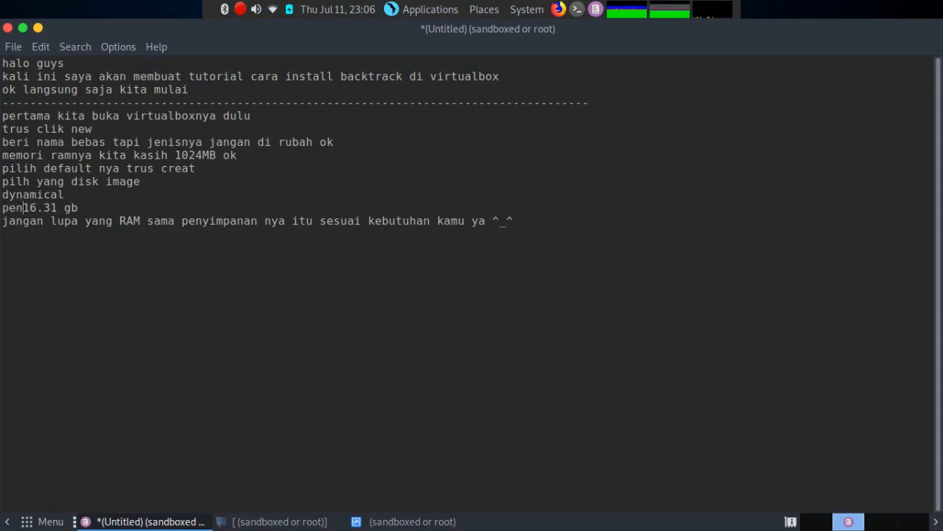
type("har")
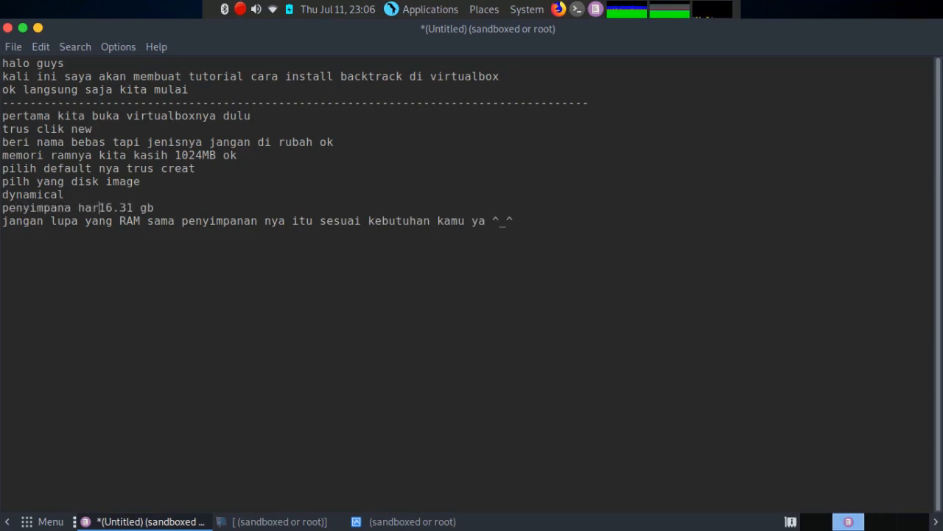
type("disk")
- Create the virtual hard disk in VirtualBox and add the note line "ok langsung start" in the text editor
left_click(393, 526)
left_click(697, 368)
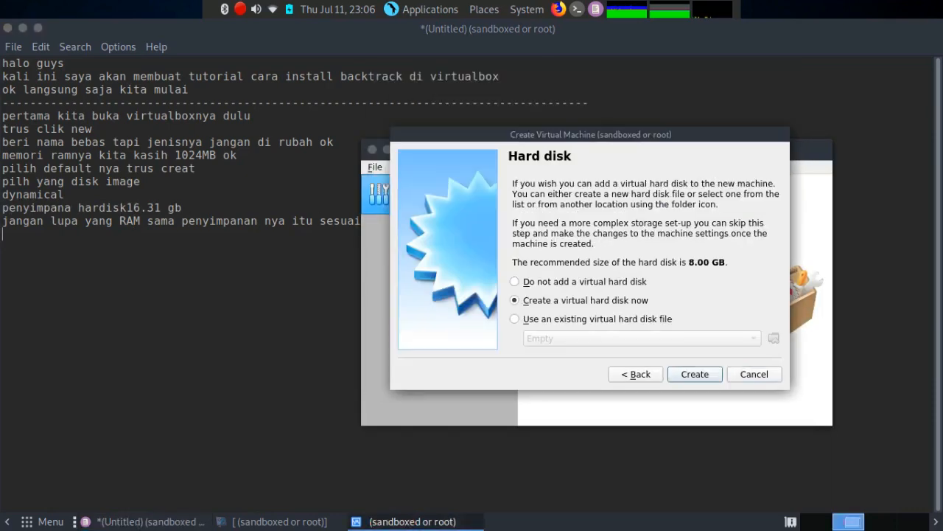
left_click(162, 263)
type("ok ")
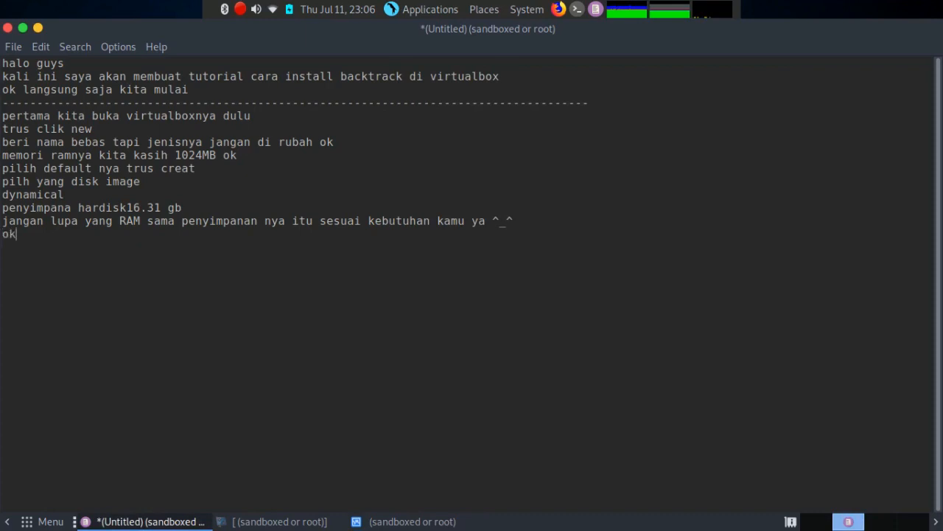
type("langsung set")
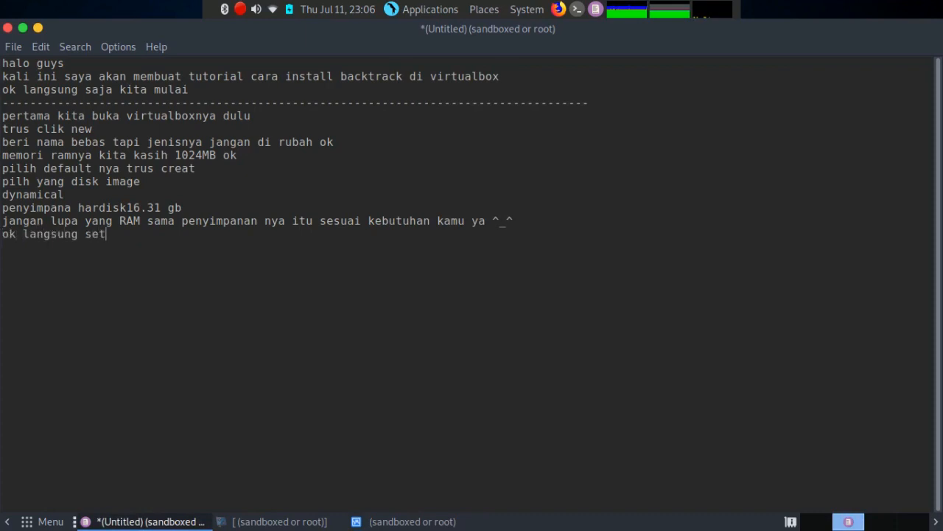
type("ar===")
key("BackSpace")
key("BackSpace")
key("BackSpace")
key("BackSpace")
key("BackSpace")
key("BackSpace")
key("BackSpace")
type("tart")
- Switch to VirtualBox Manager and start the backtrack virtual machine
left_click(451, 521)
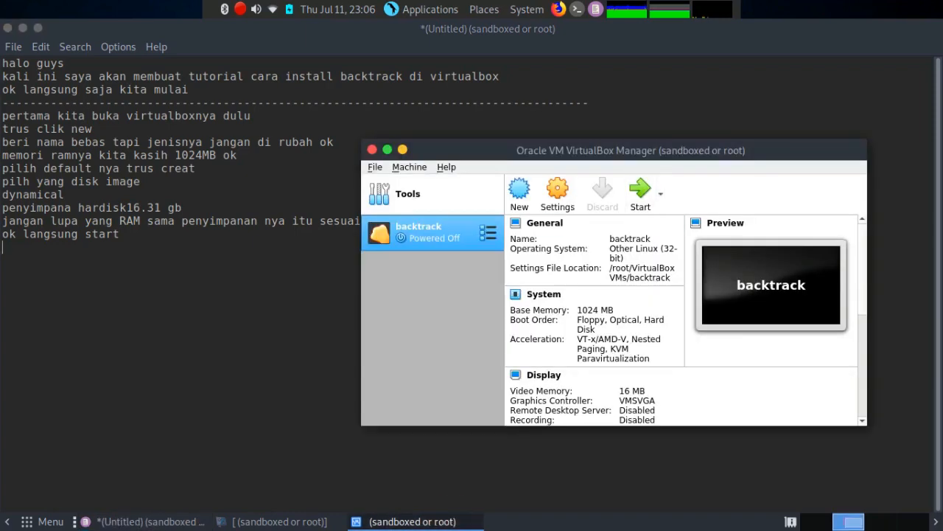
left_click(636, 189)
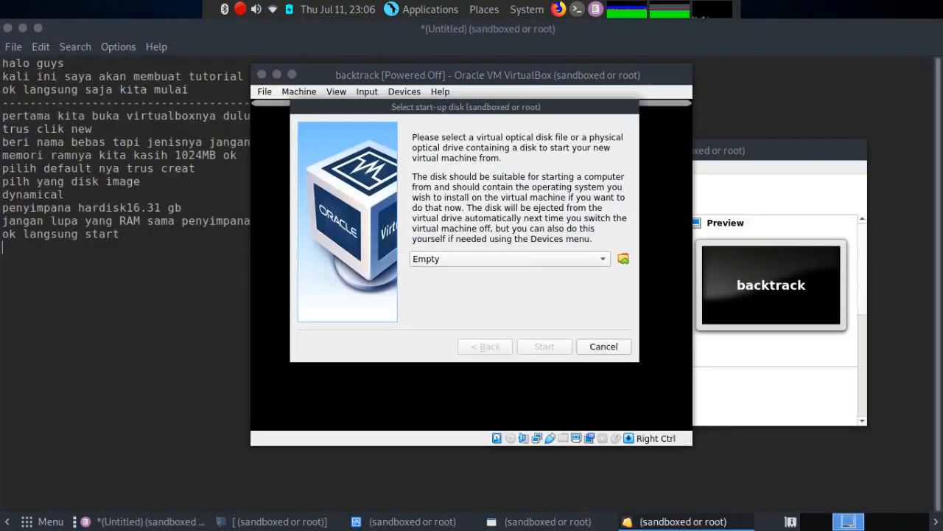
left_click(727, 154)
- Add the note line "pilh empitinya sesuai letak isonya" in the text editor
left_click(89, 295)
key("Return")
type("pilh ")
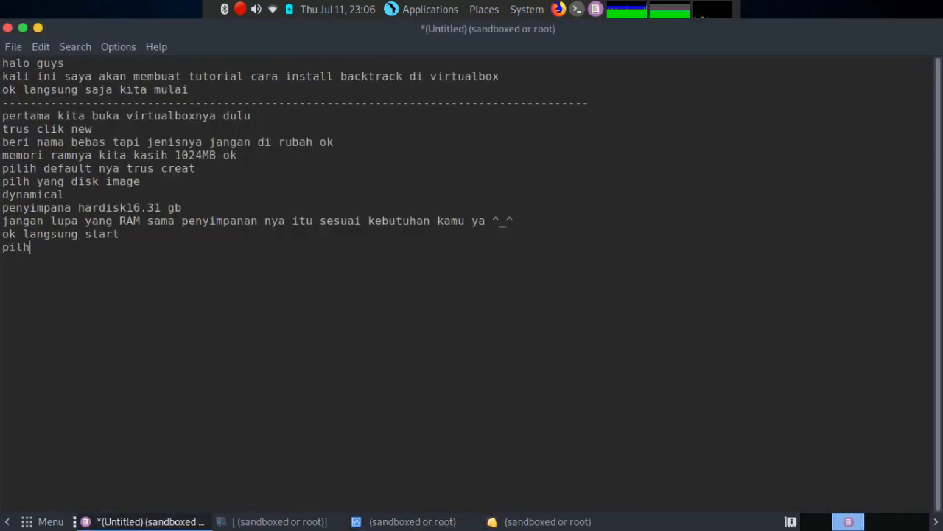
type("empitinya sesuai letak ")
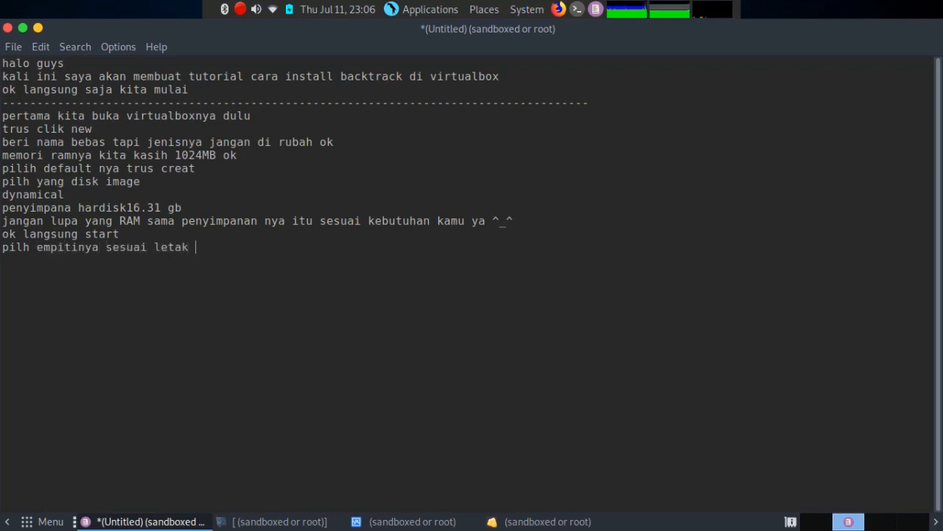
type("isonya")
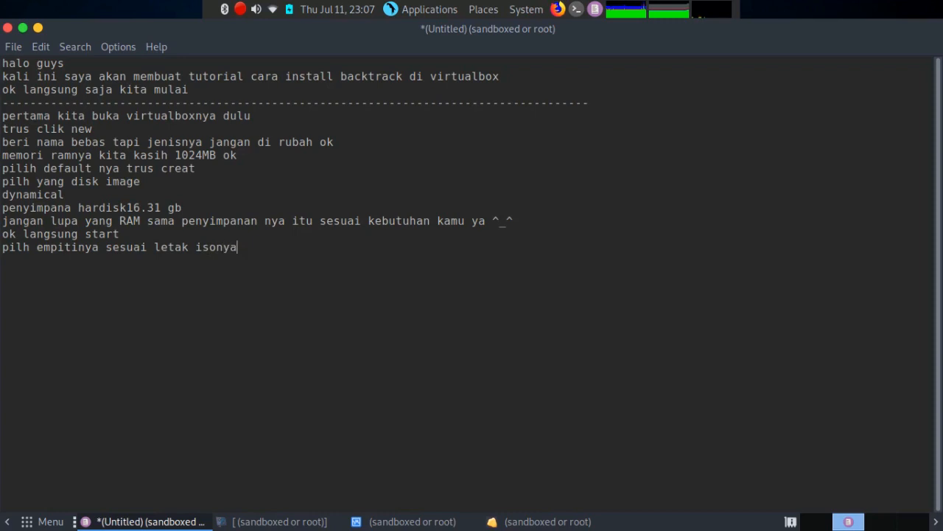
- Return to the virtual machine's start-up disk dialog and browse for a disk file in the user's folder under /home
left_click(490, 519)
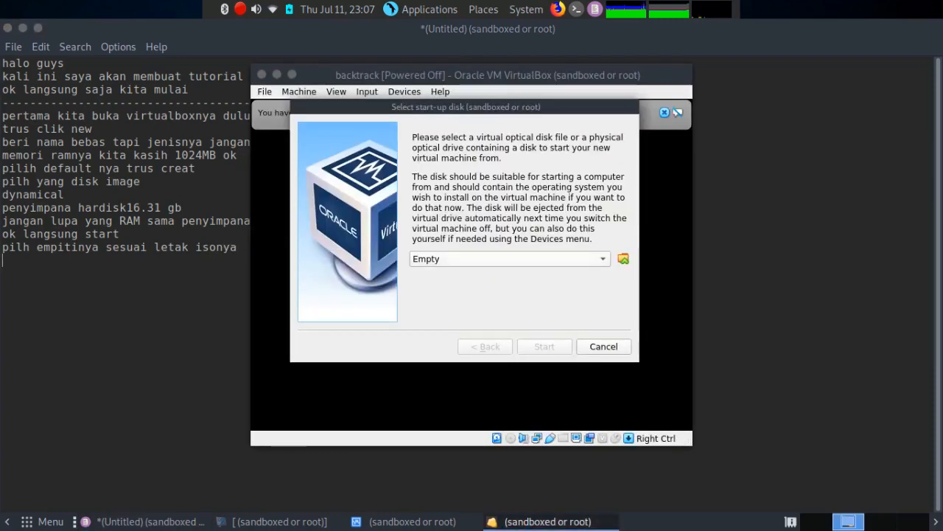
left_click(618, 255)
left_click(269, 117)
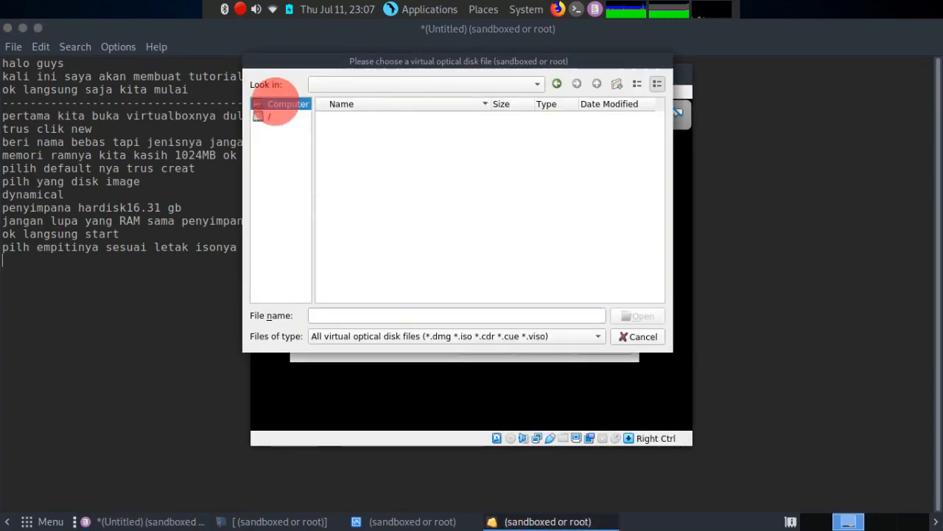
scroll(486, 203, "down", 2)
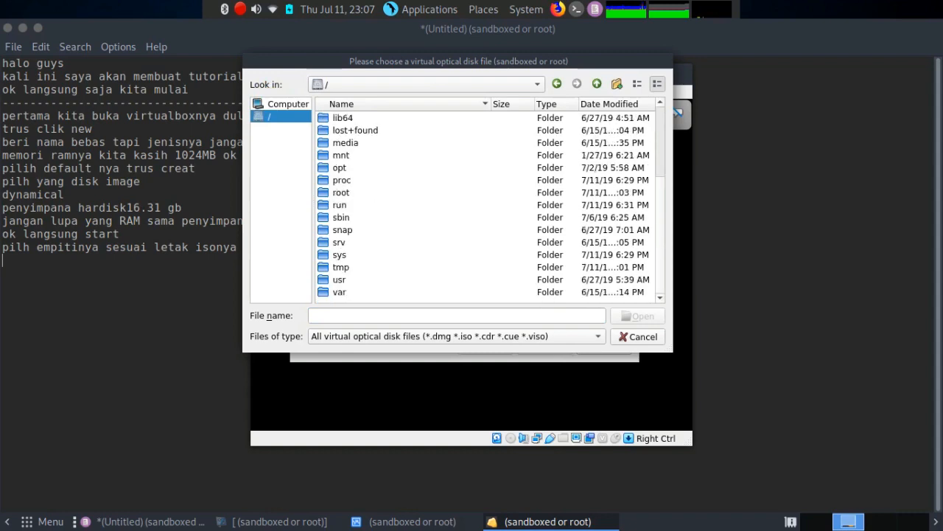
scroll(486, 203, "up", 3)
double_click(344, 192)
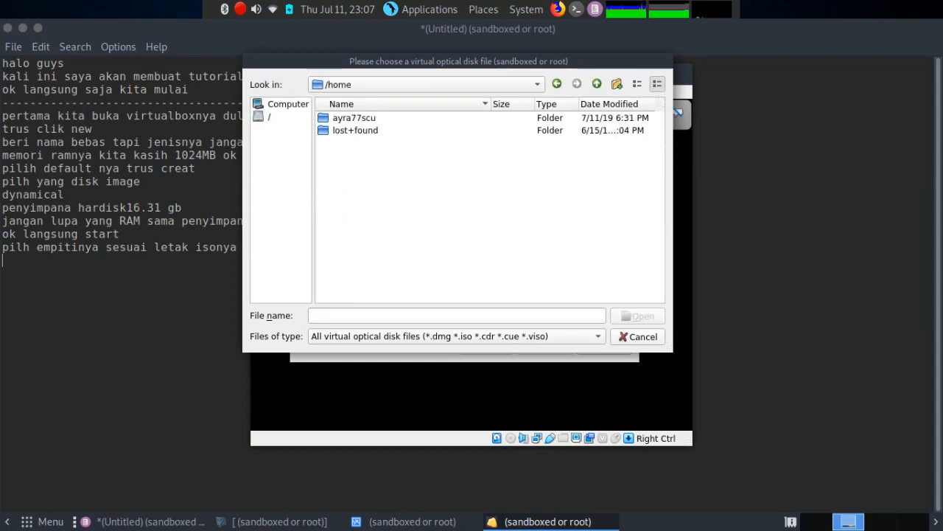
double_click(385, 120)
left_click(345, 180)
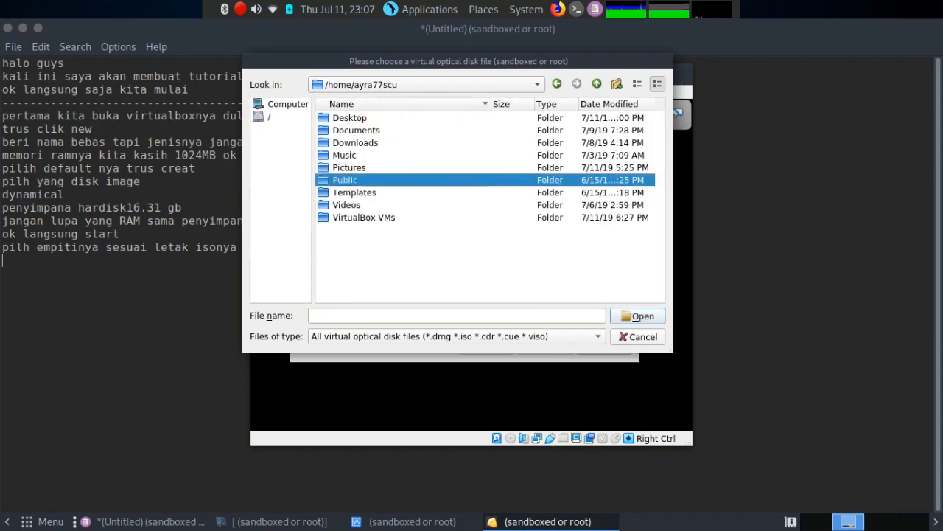
double_click(350, 204)
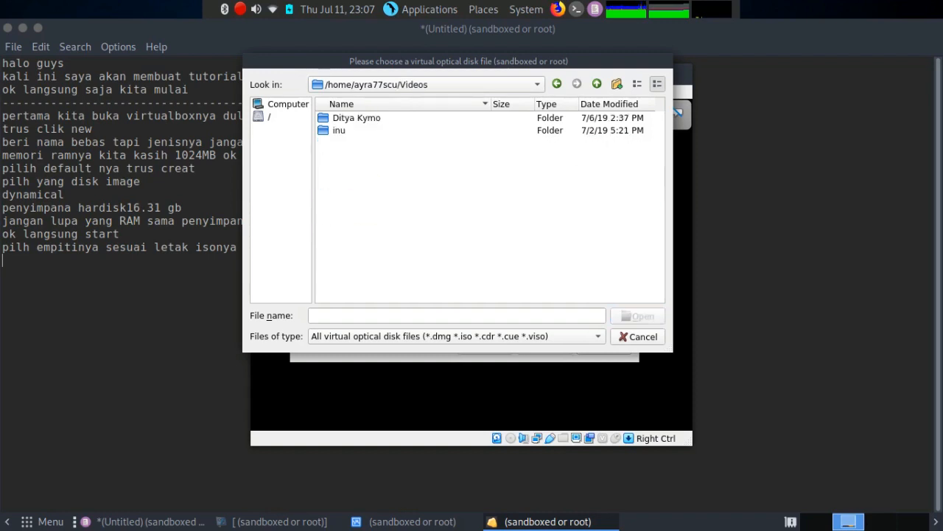
left_click(369, 84)
left_click(373, 96)
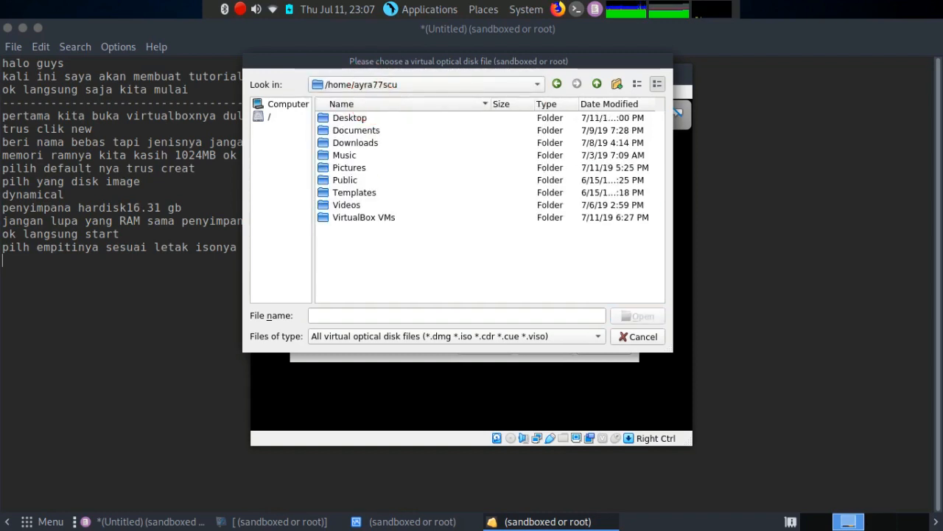
- Choose BT5R3-KDE-32.iso from the Pictures folder as the start-up disk and start the virtual machine from it
double_click(349, 167)
left_click(369, 229)
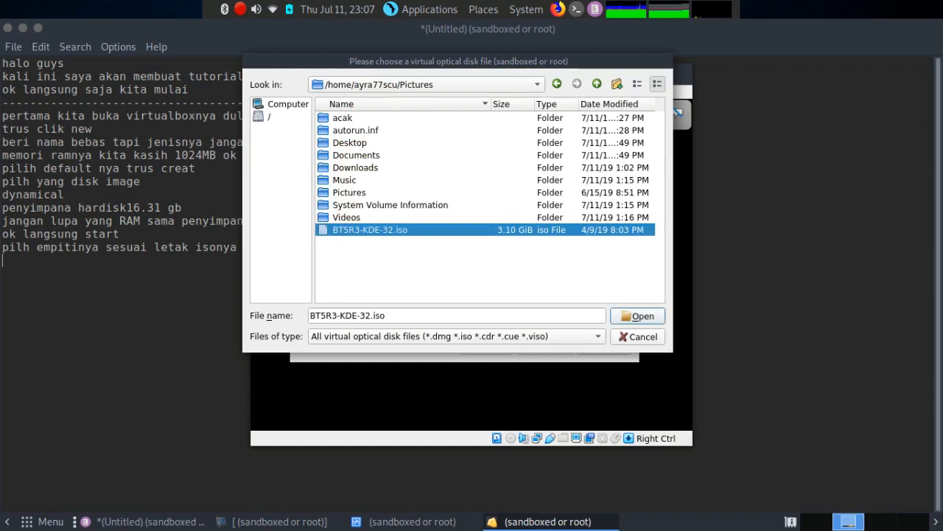
left_click(619, 317)
left_click(534, 345)
- Add the note line "lalu start" in the text editor and return to the virtual machine window
left_click(153, 299)
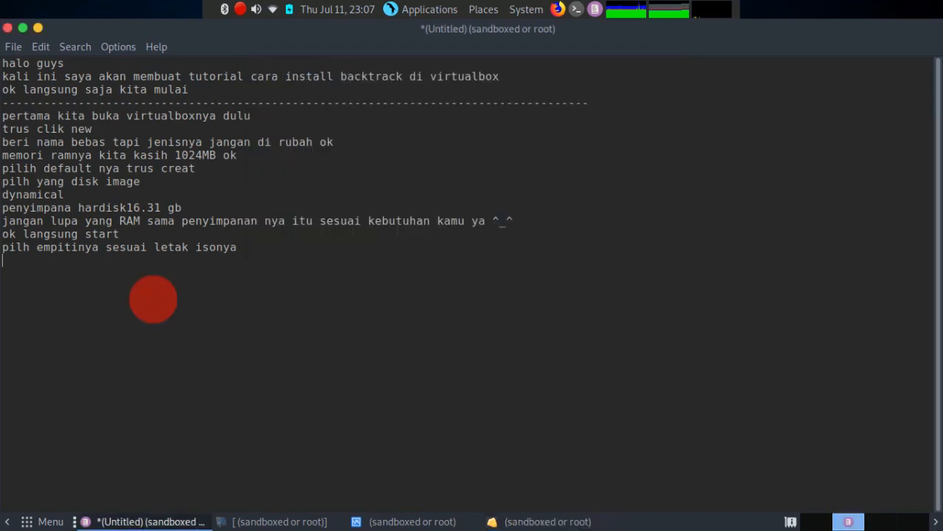
type("lalu start")
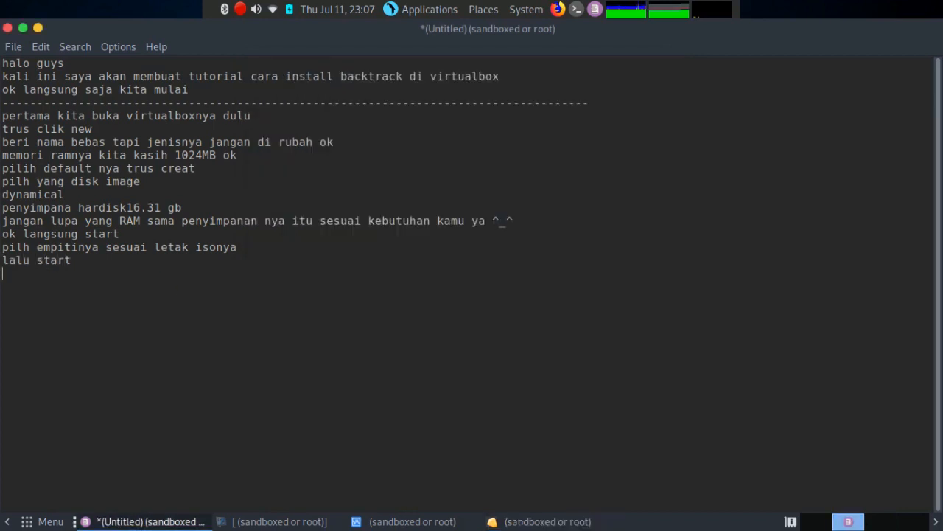
left_click(575, 521)
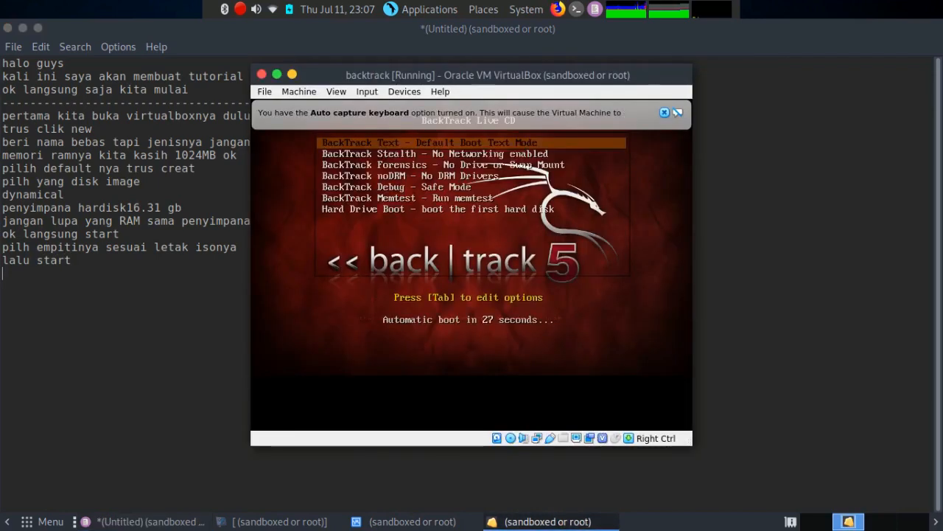
- Switch to the text editor, add the note line "pilih default" and insert the line "enter" above it
left_click(171, 302)
type("pilih default")
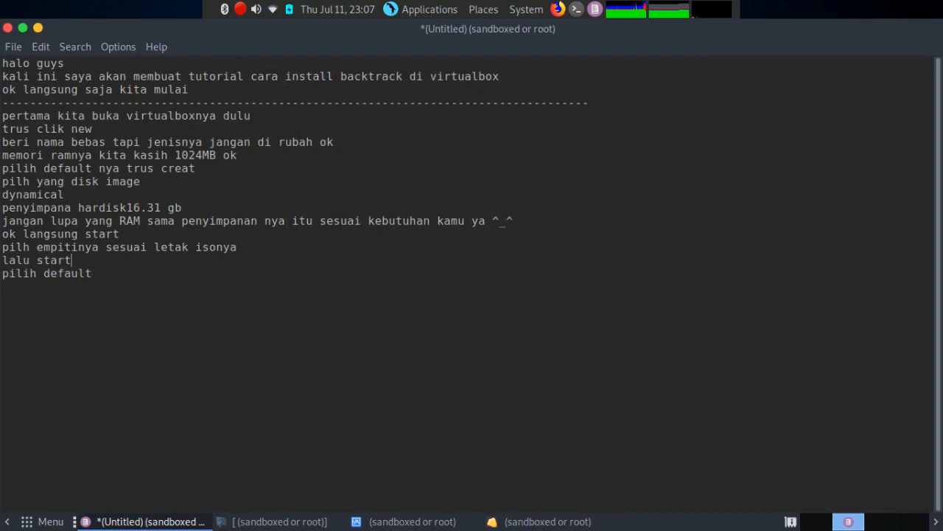
key("Return")
type("enter")
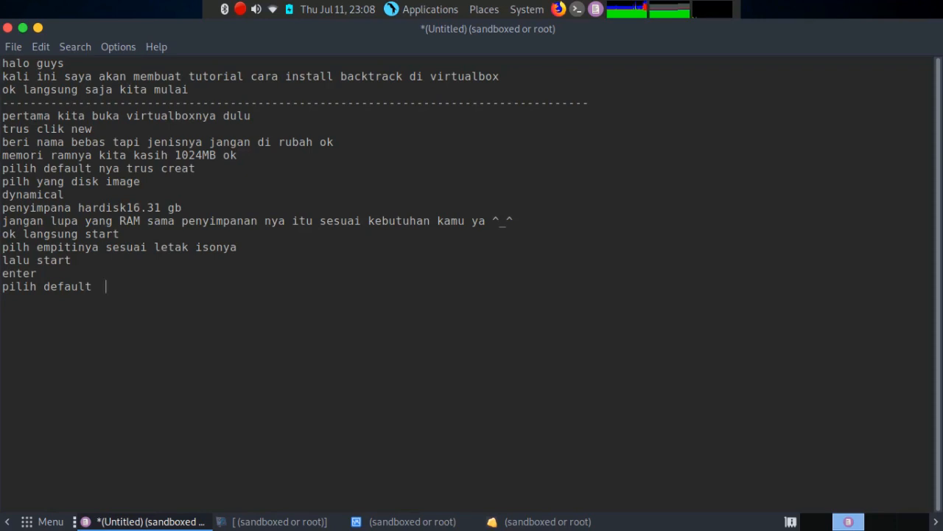
- Extend the last note line with "boot text mode" after "pilih default"
type("boot")
key("BackSpace")
key("BackSpace")
key("BackSpace")
key("BackSpace")
key("BackSpace")
type("boot")
key("BackSpace")
key("BackSpace")
type("ot text mod")
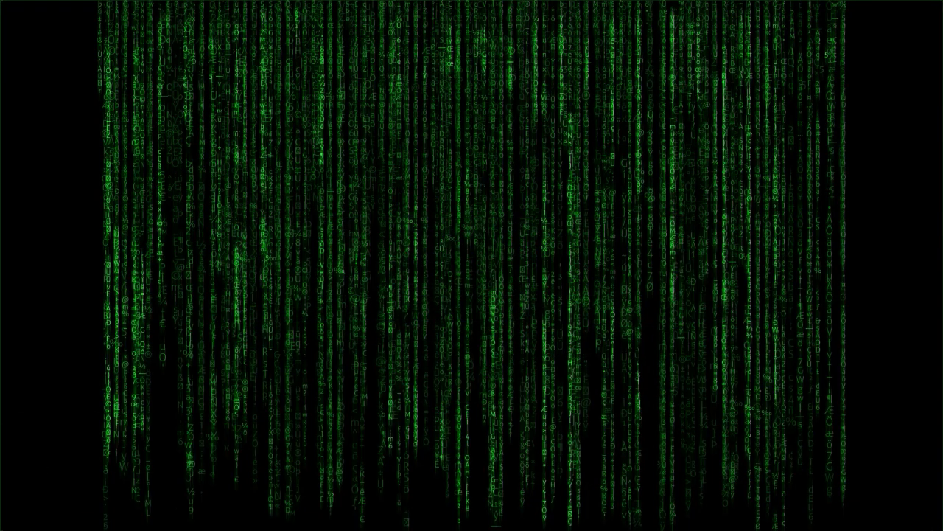
type("e")
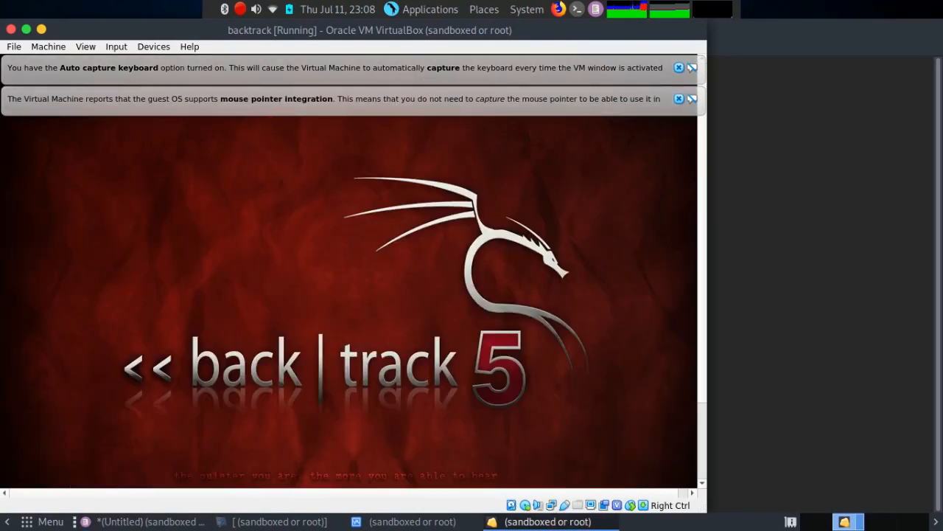
- Dismiss the notification messages in the running backtrack virtual machine window
left_click(679, 67)
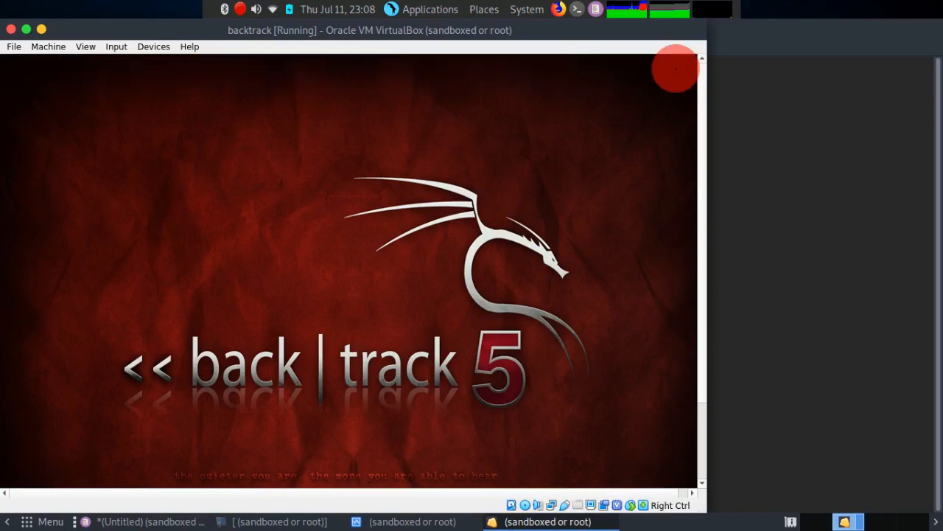
left_click(384, 30)
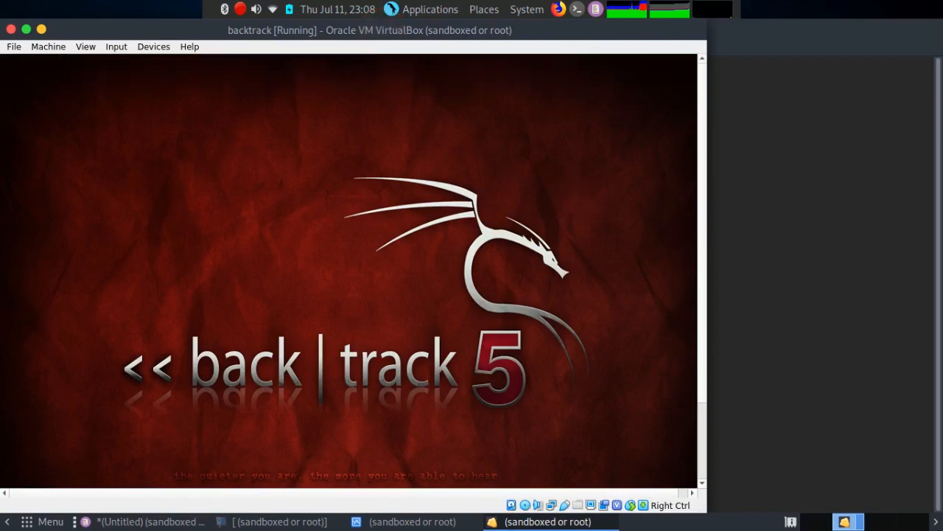
- Dismiss the mouse pointer integration notification in the running backtrack virtual machine
left_click(424, 25)
left_click(268, 25)
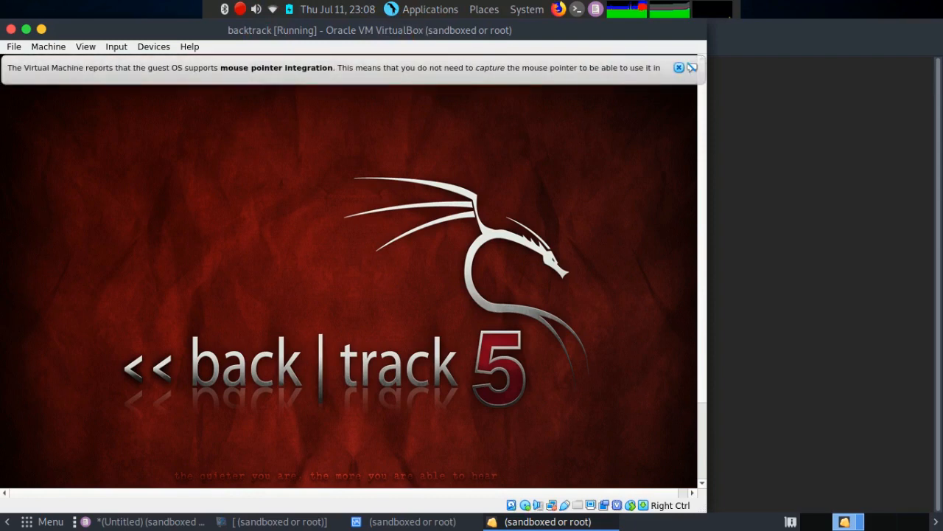
left_click(678, 67)
left_click(12, 35)
left_click(9, 29)
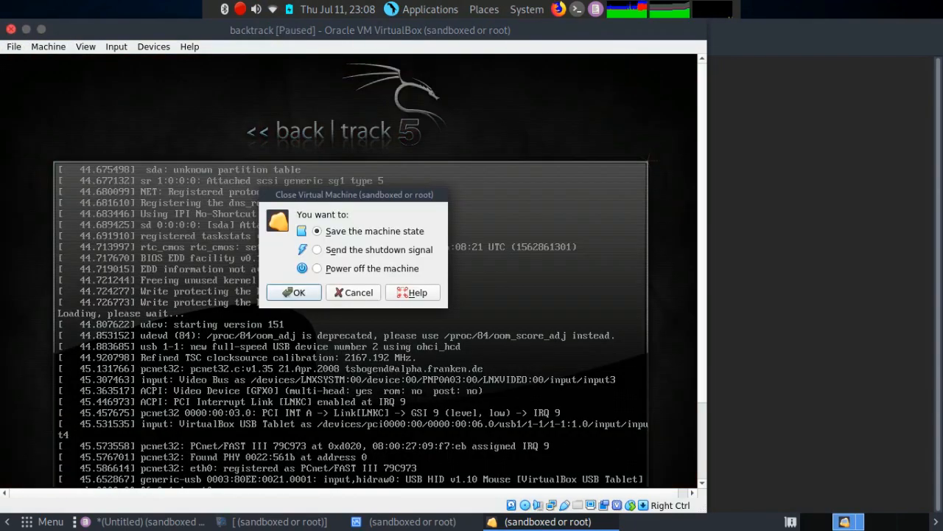
left_click(357, 291)
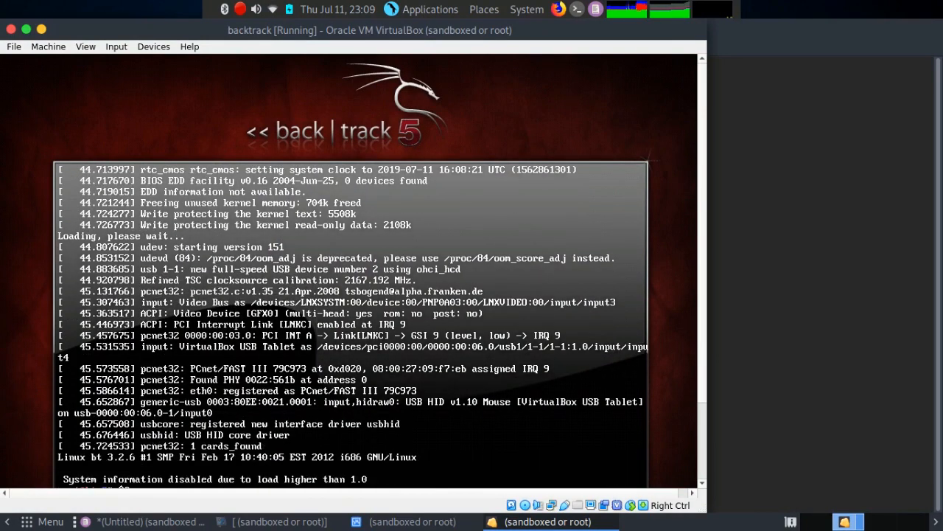
- Interrupt the guest console's root prompt several times
key("ctrl+c")
key("ctrl+c")
key("ctrl+c")
key("ctrl+c")
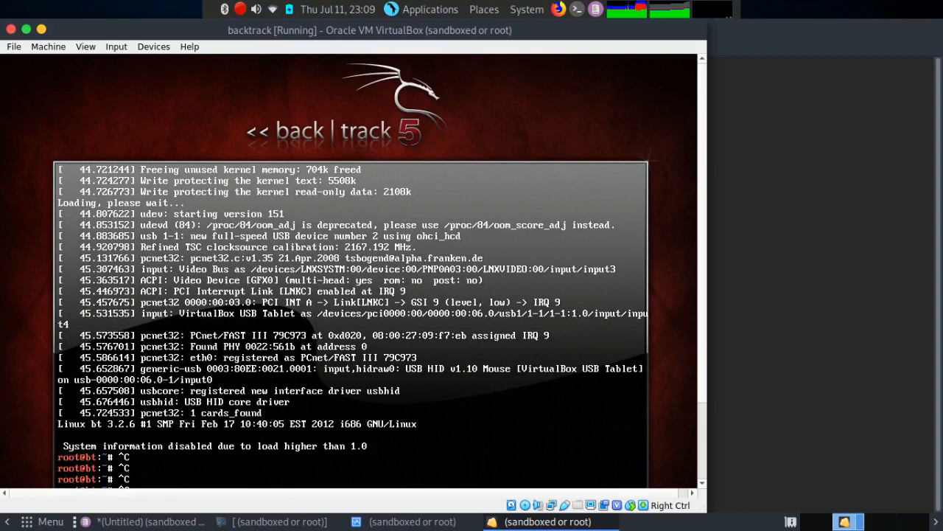
- Add the note line "kalo sudah startx" below "pilih default boot text mode" in the text editor
left_click(835, 171)
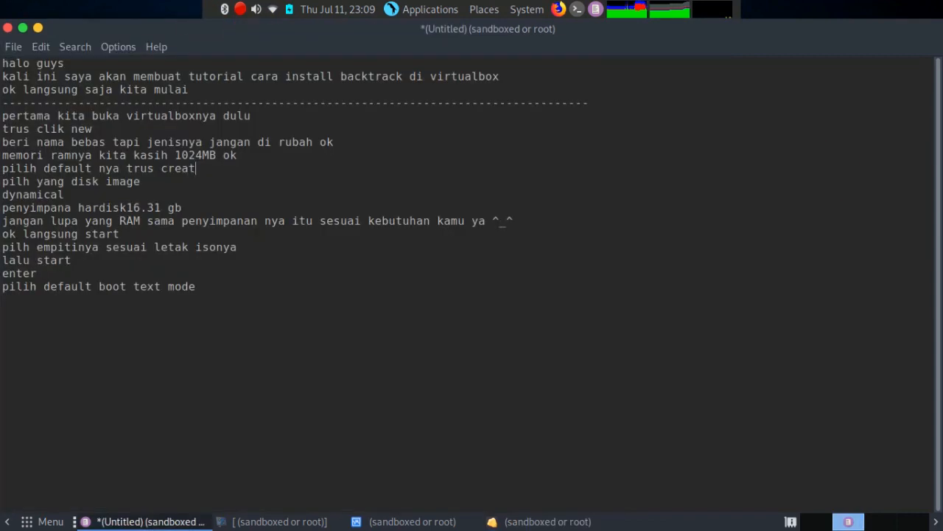
left_click(323, 301)
key("Return")
type("kalo sudah startx")
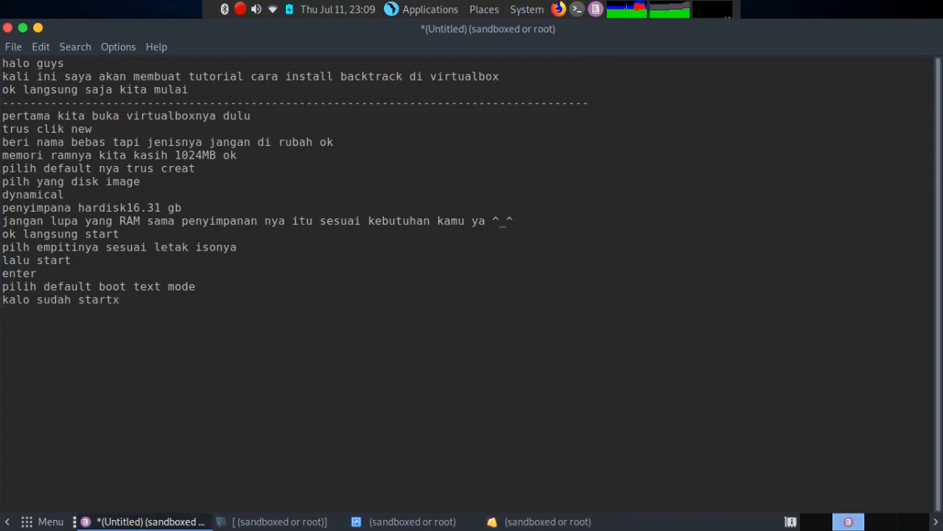
- Return to the virtual machine window and start BackTrack's graphical desktop with startx
key("alt+Tab")
key("Return")
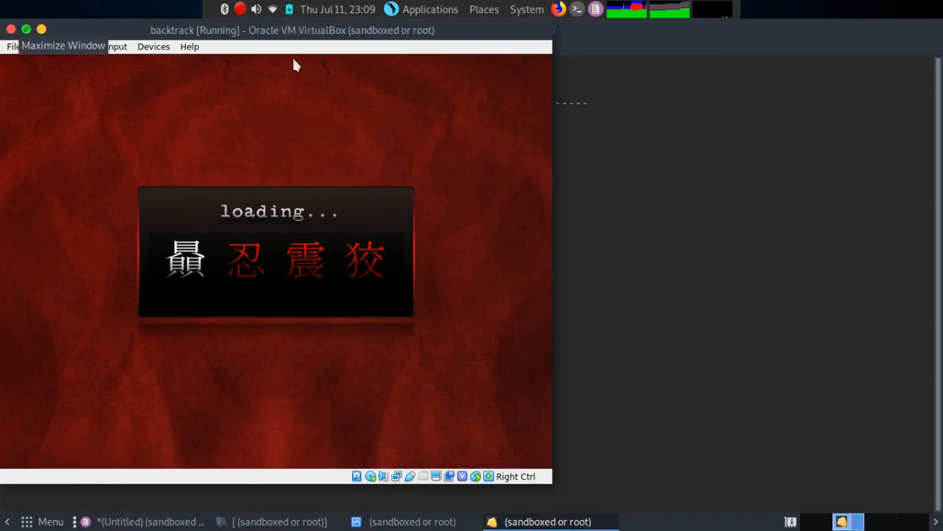
left_click(26, 29)
left_click(26, 29)
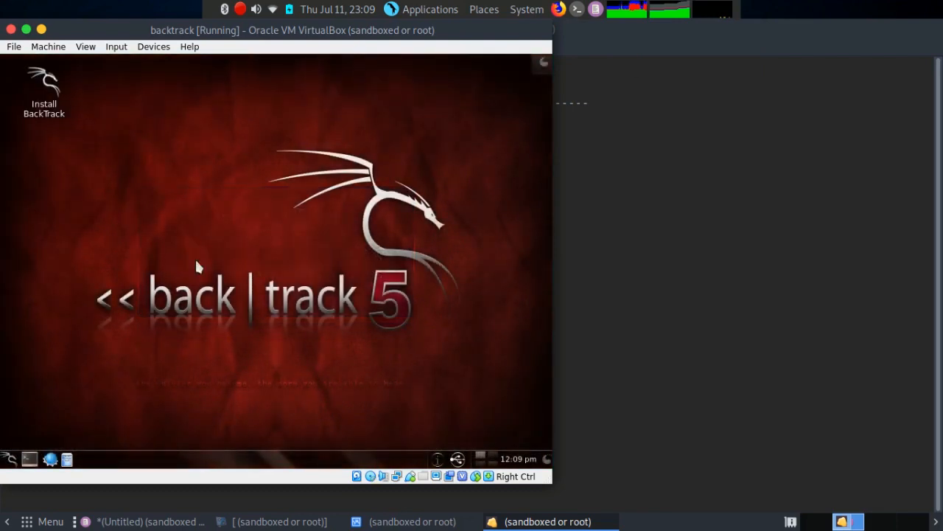
- Switch to the text editor and begin a new last note line with "click install backtrac"
left_click(597, 286)
type("cli")
key("BackSpace")
key("BackSpace")
key("BackSpace")
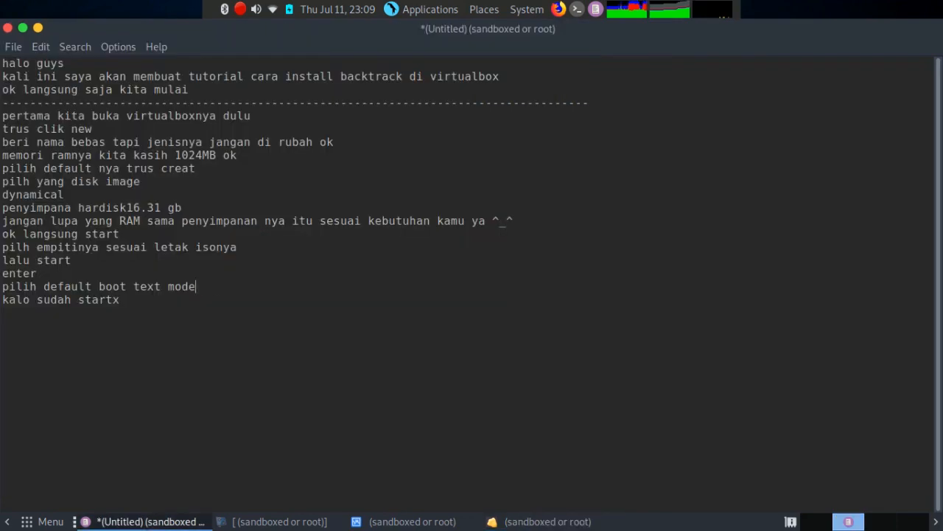
type("click install backtrac")
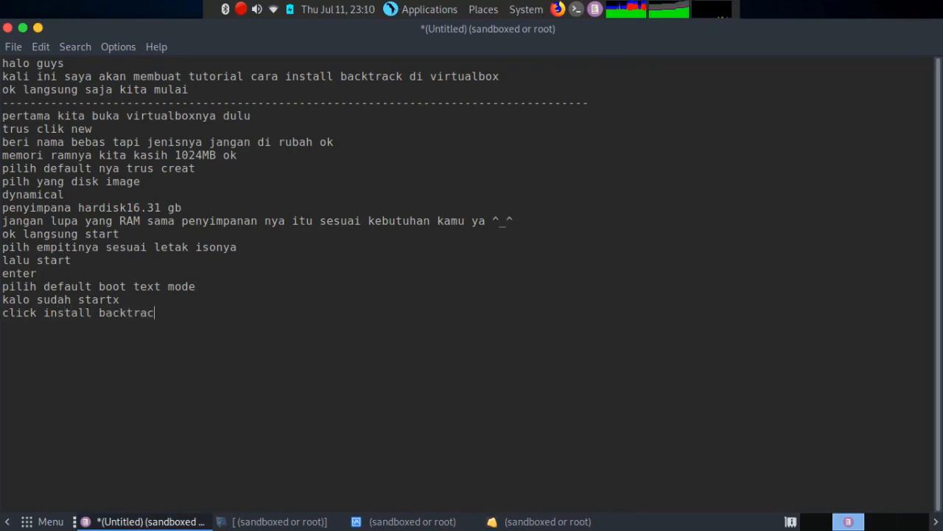
- Reword the last note line to "click install icon back track"
key("BackSpace")
key("BackSpace")
key("BackSpace")
key("BackSpace")
key("BackSpace")
key("BackSpace")
key("BackSpace")
key("BackSpace")
type("ico")
key("BackSpace")
key("BackSpace")
key("BackSpace")
key("BackSpace")
key("BackSpace")
key("BackSpace")
key("BackSpace")
key("BackSpace")
key("BackSpace")
key("BackSpace")
key("BackSpace")
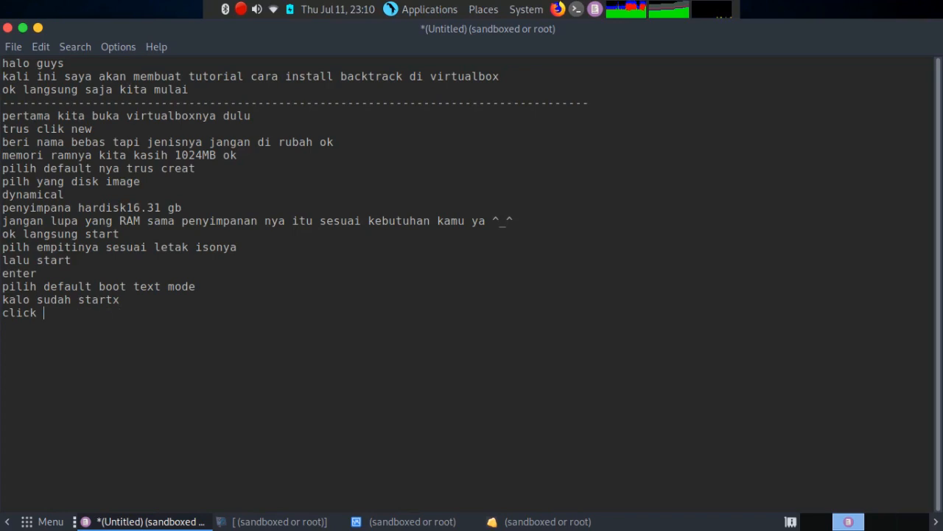
type("install icon bac")
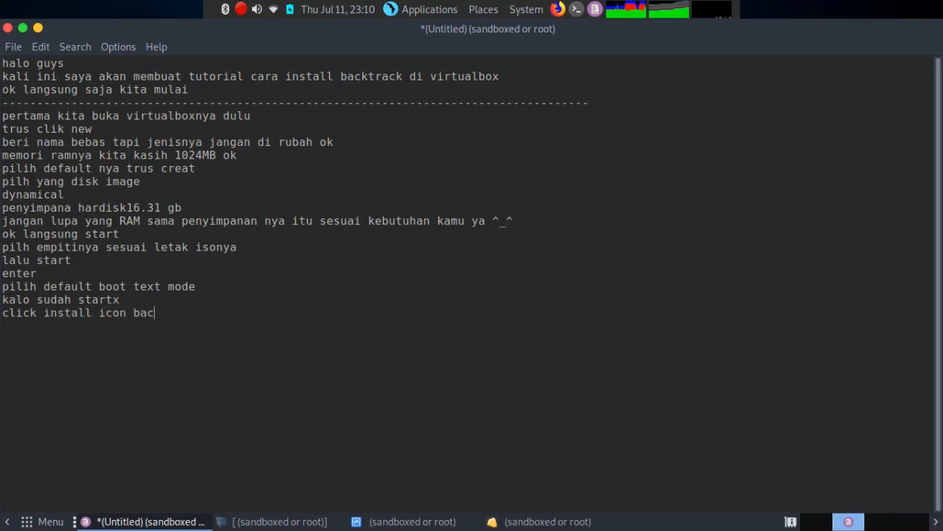
type("k track")
- Switch to the virtual machine, let KDE permanently forget the removed sound devices, and launch the BackTrack installer
key("alt+Tab")
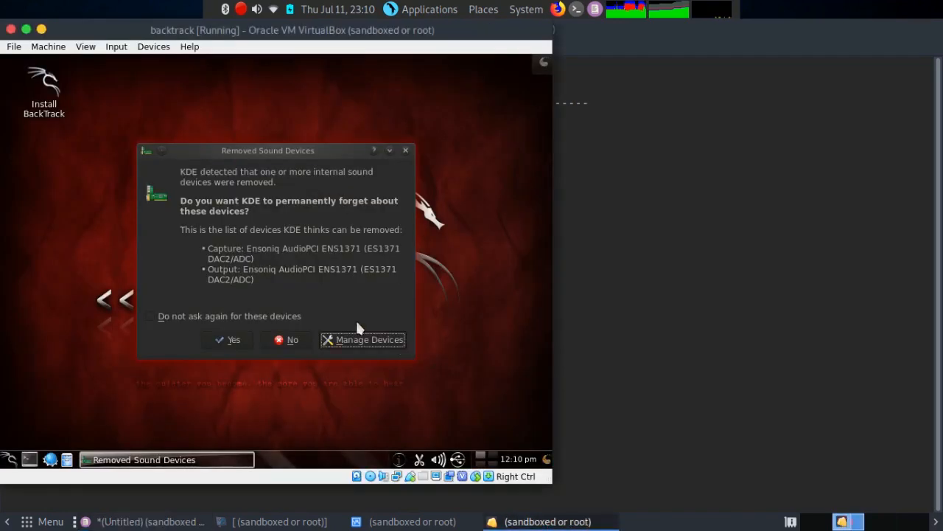
left_click(233, 339)
left_click(50, 87)
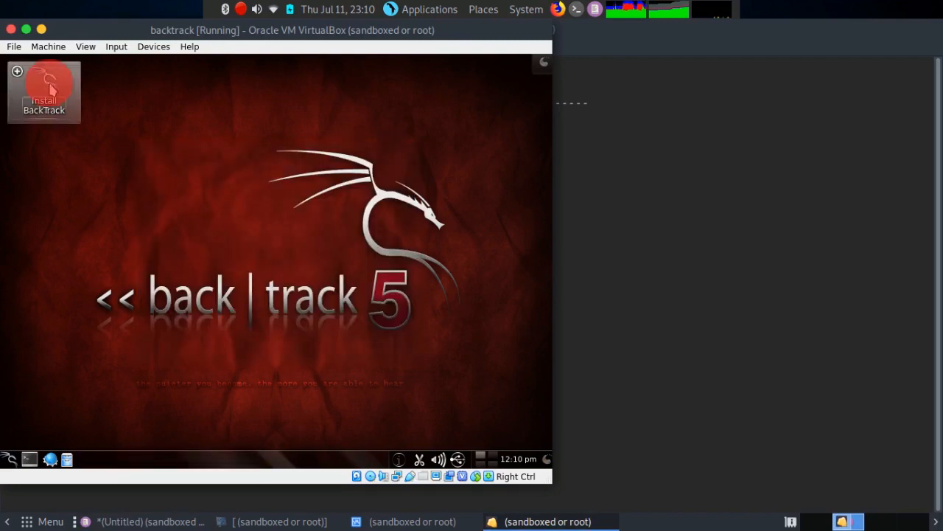
left_click(52, 99)
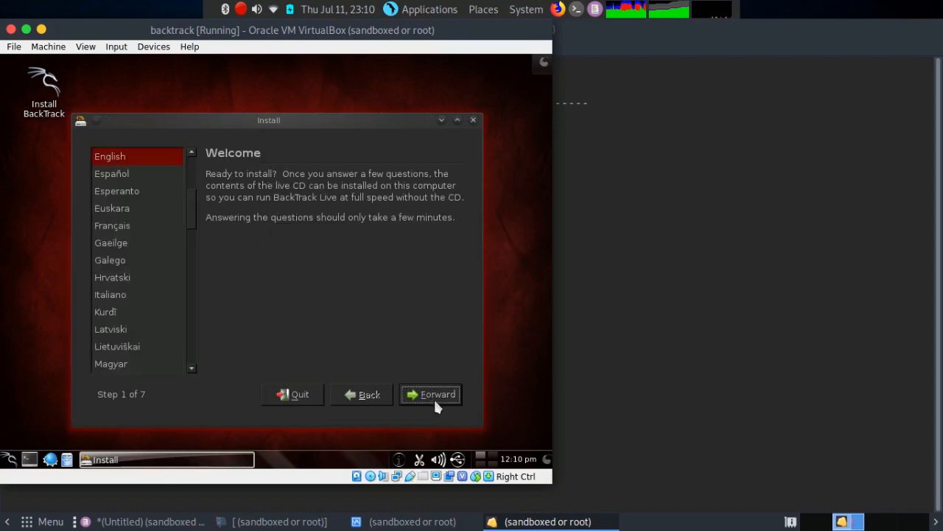
- Add the note line "trus ikuti saya ok" at the end of the notes in the text editor
left_click(667, 300)
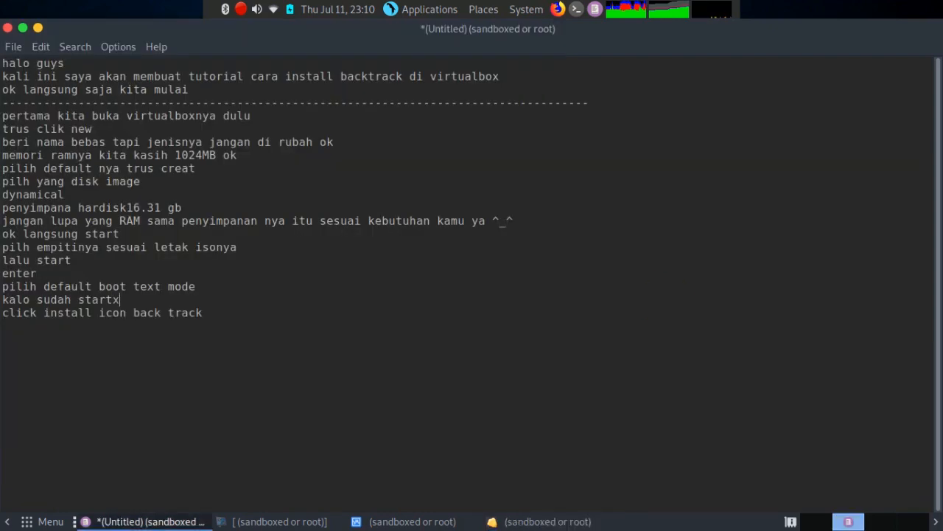
left_click(255, 325)
type("trus ikuti saya ok")
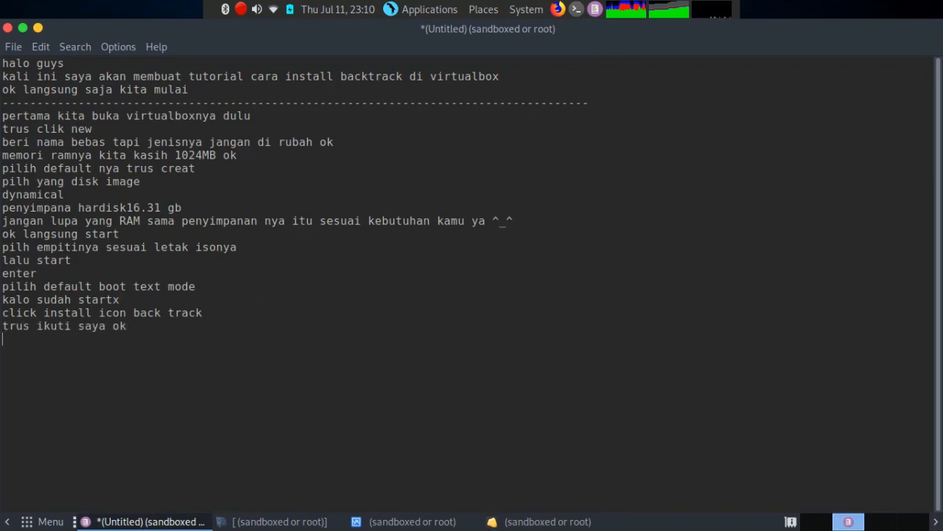
- In the BackTrack installer, accept English, the Asia region with Indonesia (Jakarta) time zone, and the suggested USA keyboard layout
left_click(542, 521)
left_click(426, 383)
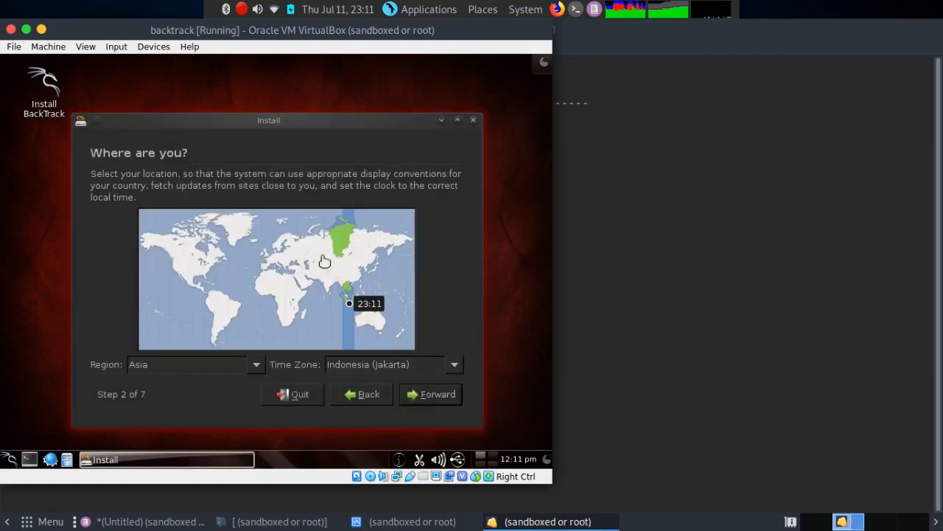
left_click(165, 363)
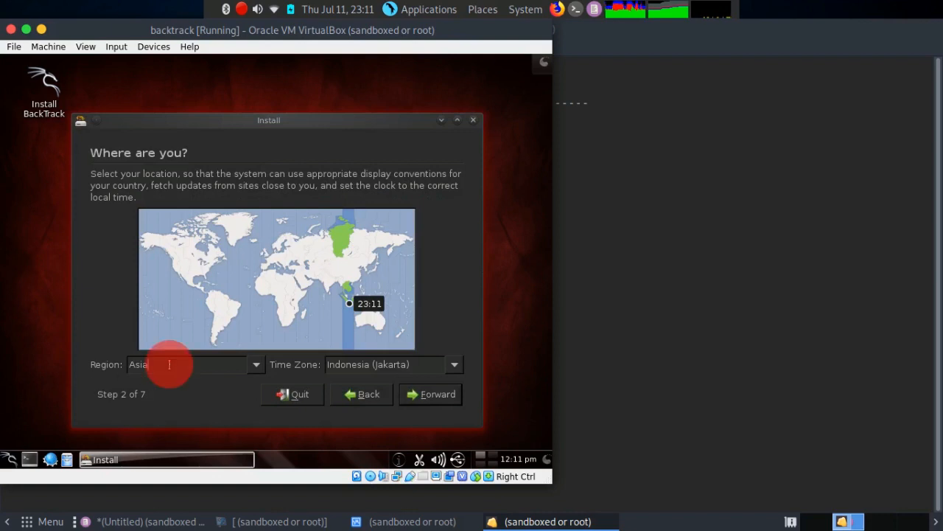
left_click(428, 398)
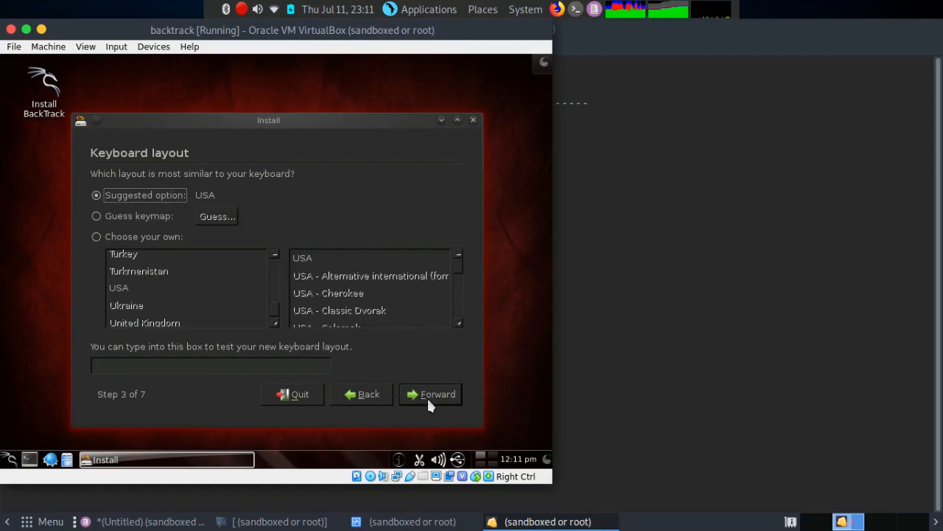
left_click(152, 195)
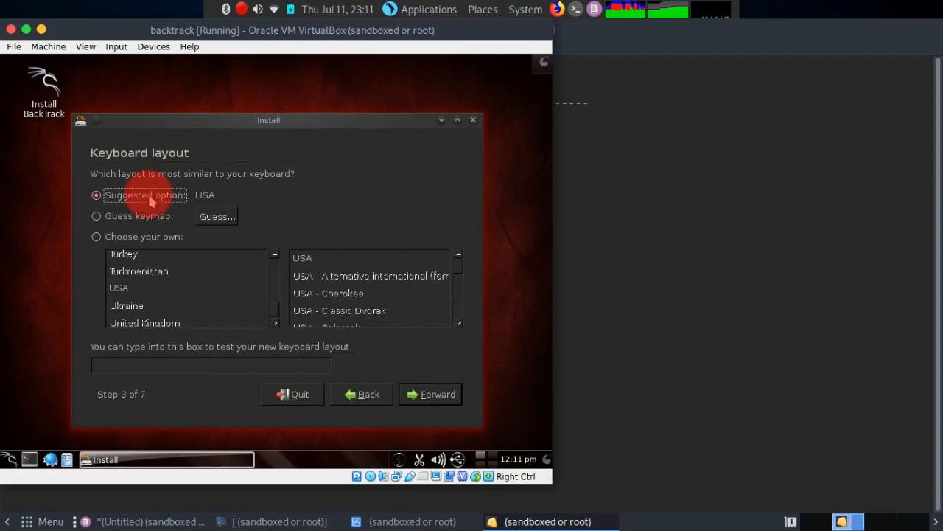
left_click(440, 394)
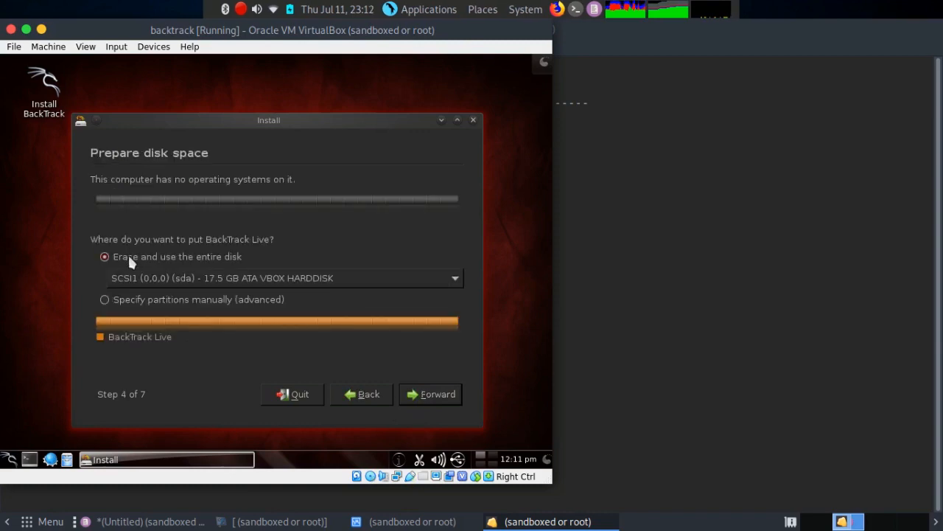
- Choose to erase and use the entire disk for BackTrack Live and start the installation
left_click(129, 258)
left_click(436, 396)
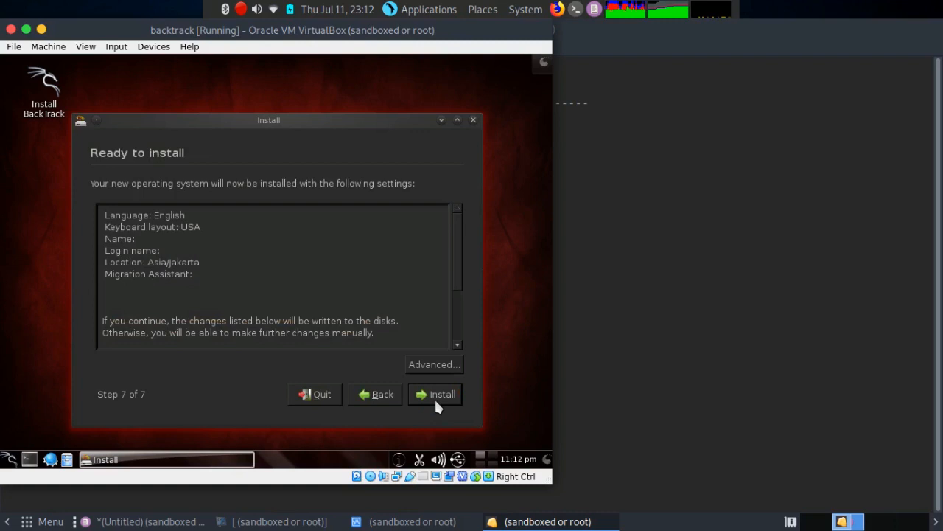
left_click(435, 395)
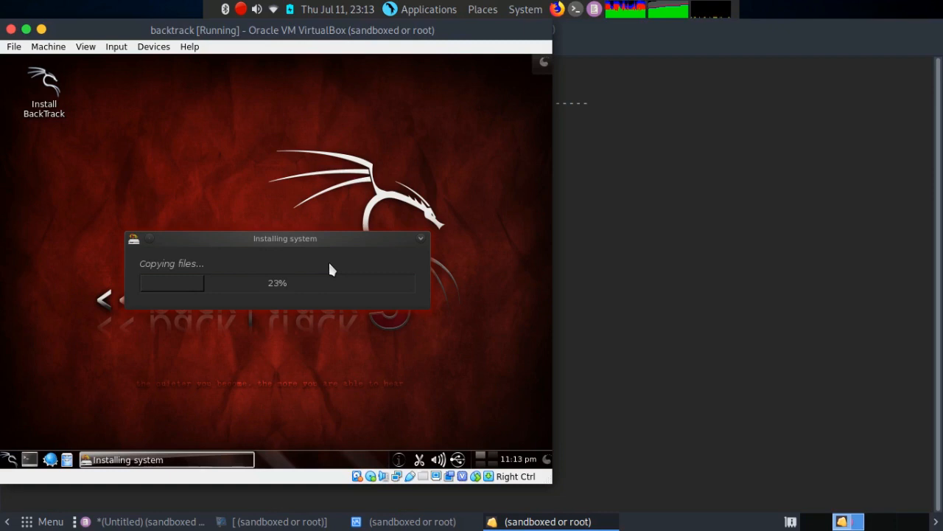
- Add the closing note lines "nah kita tunggu instalan selesai", "sekian tutorial dari saya" and "bila masih ada kekurangan saya minta maaf" in the text editor
left_click(697, 167)
left_click(523, 352)
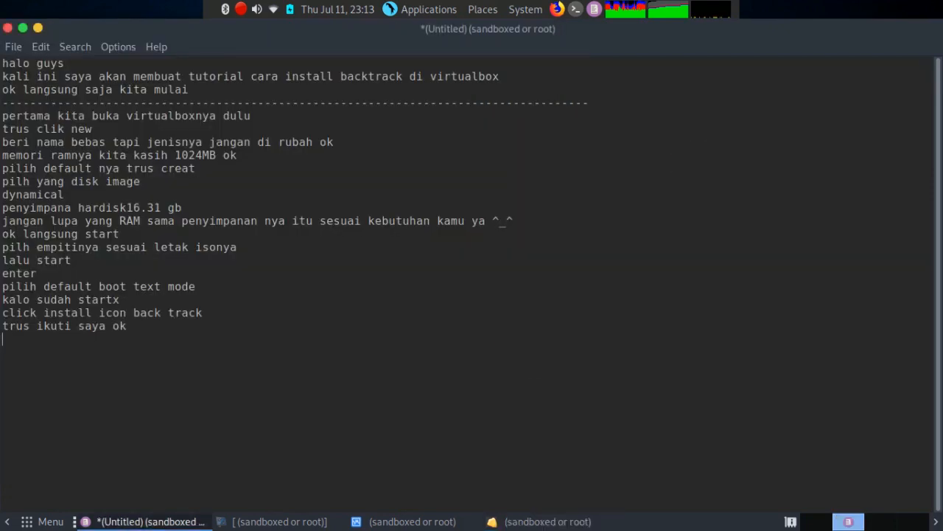
type("nah kita tungg")
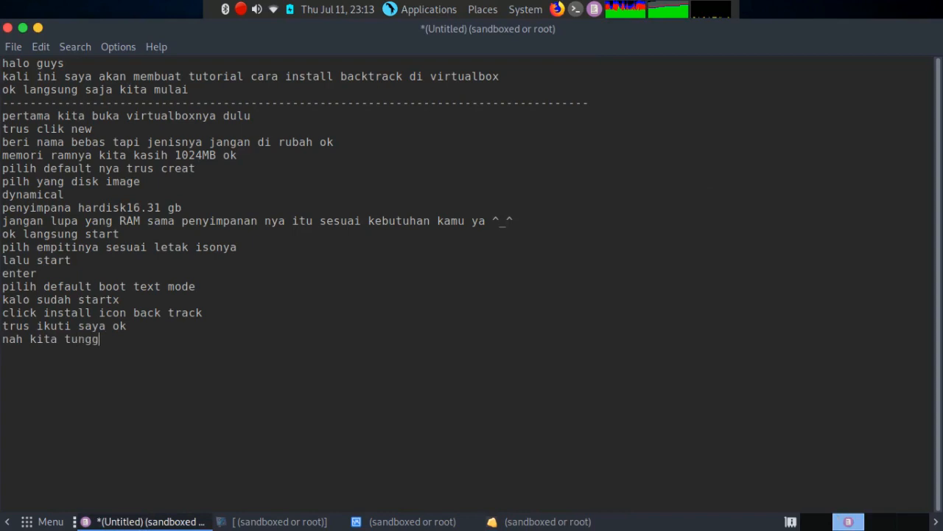
type("u instalan selesa")
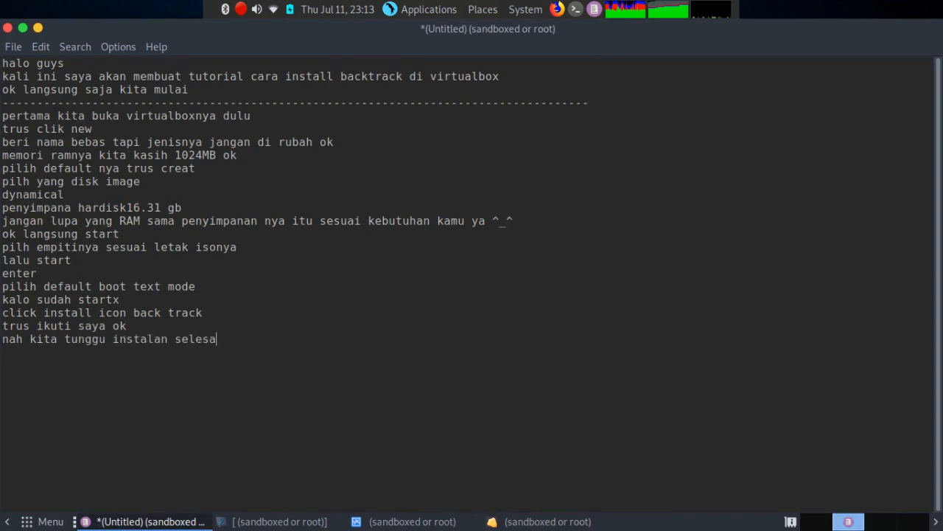
type("i sekian tutorial da")
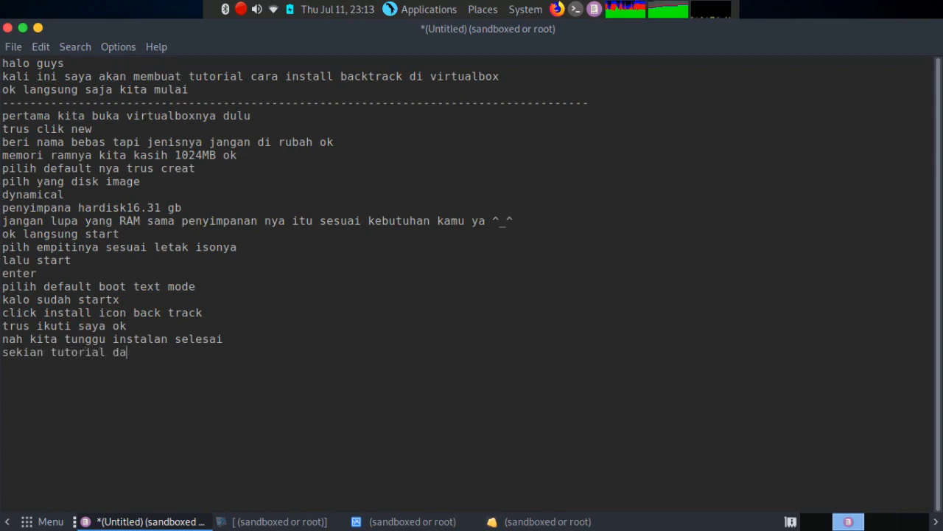
type("ri saya bila masih ada kek")
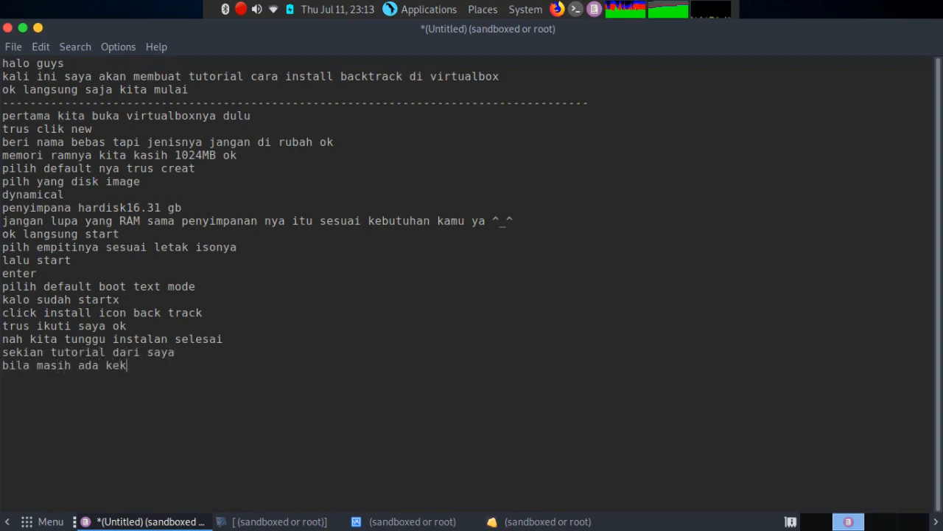
type("urangan saya minta maaf")
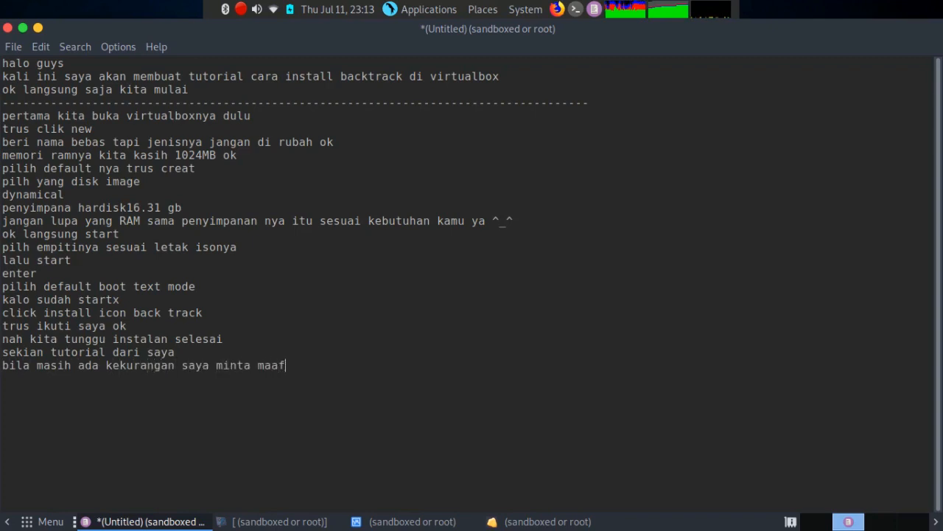
- Add the note line "jangan lupa subcribe" at the end of the notes
key("Return")
type("jangan lupa ")
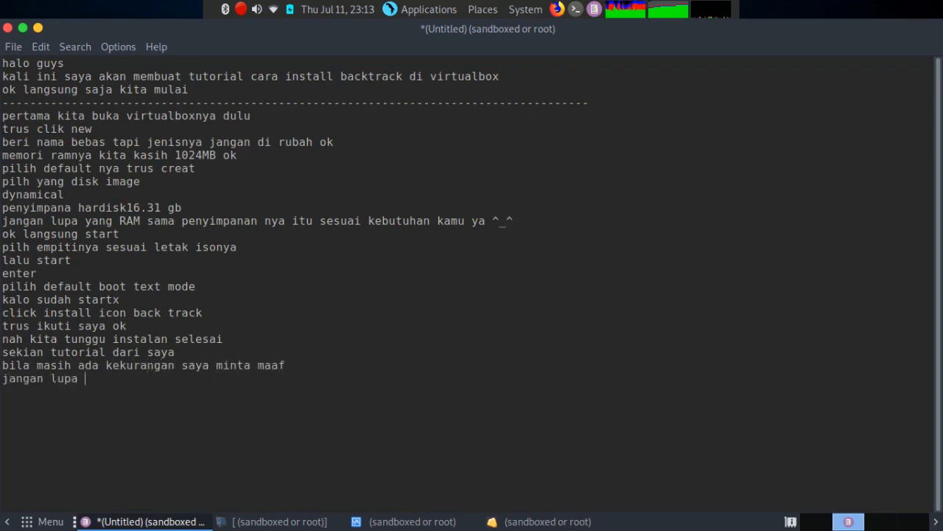
type("subcri")
- Clear all the notes and leave only the line "jangan lupa subcribe" in the document
key("shift+Left")
key("shift+Left")
key("shift+Left")
key("shift+Left")
key("shift+Left")
key("shift+Left")
key("shift+Left")
key("shift+Left")
key("shift+Left")
key("shift+Left")
key("shift+Left")
key("shift+Left")
key("shift+Left")
key("shift+Left")
key("shift+Left")
key("shift+Left")
key("shift+Left")
key("shift+Left")
key("shift+Left")
key("shift+Left")
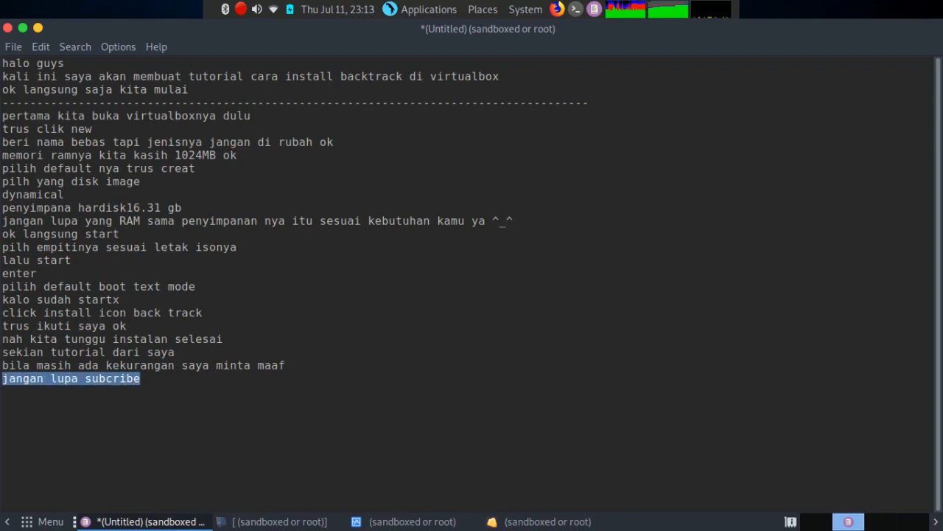
key("BackSpace")
key("ctrl+a")
key("BackSpace")
type("jangan lupa subcribe")
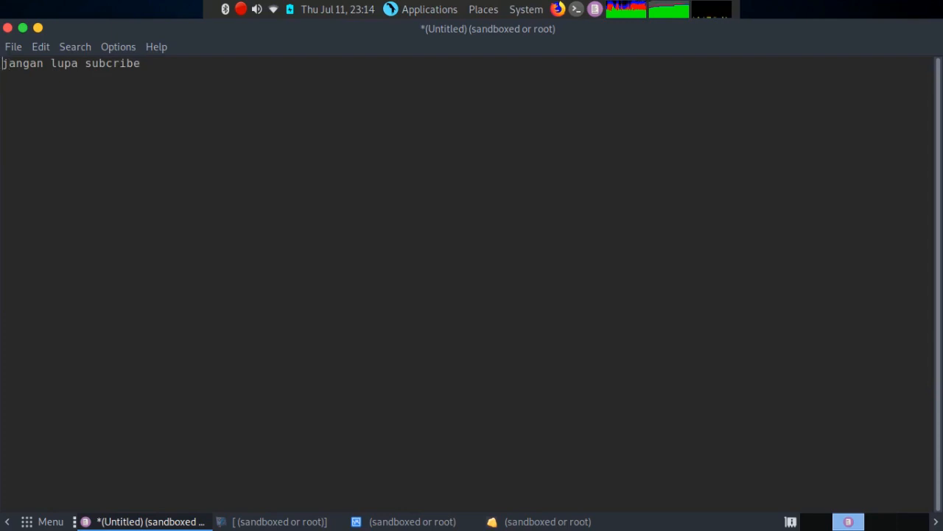
- Extend the line with ", like, dan aktifkan loncengnya" and add a second line "sekian dari saya sampai jumpa"
type(", like, dan aktifkan ")
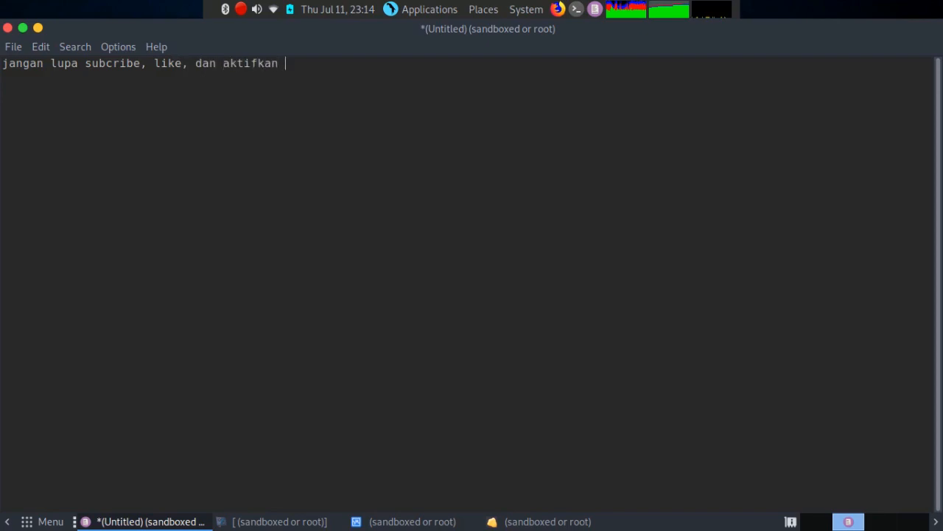
type("loncengnya")
key("Return")
type("se")
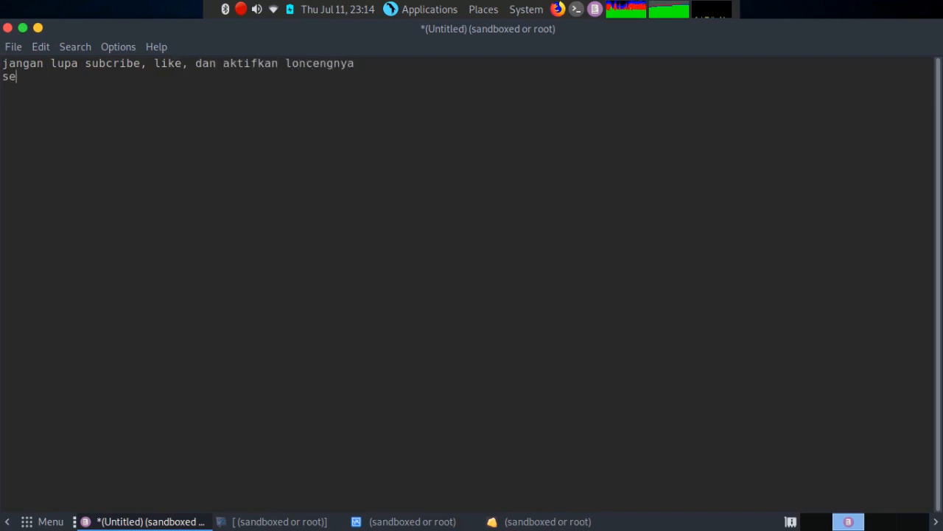
type("kian dari saya sampai jumpa")
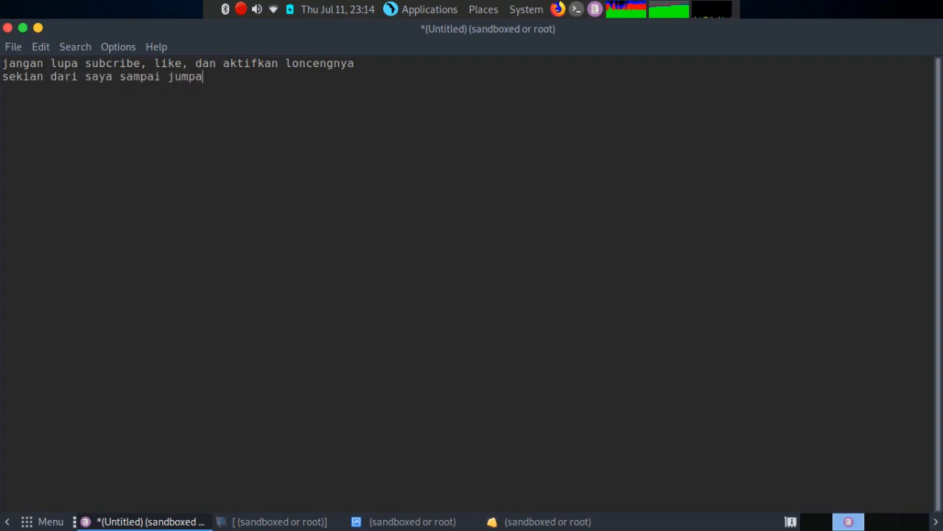